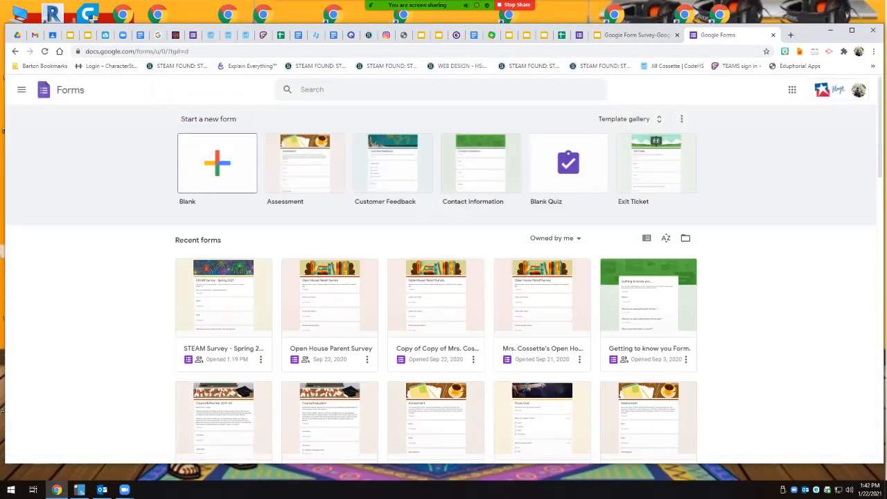
Step: Create a blank form and name it with the teacher's surname in possessive form followed by "Survey", using the same text as its title
{"action": "left_click", "coordinate": [217, 163]}
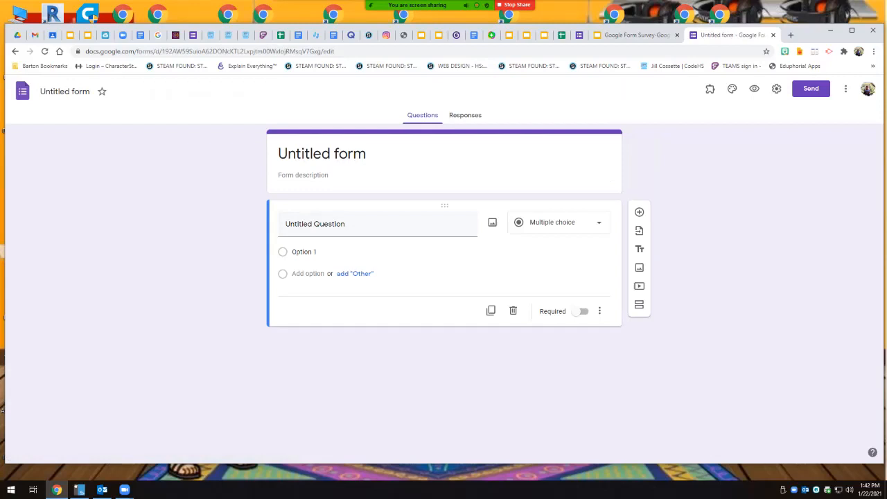
{"action": "left_click", "coordinate": [321, 154]}
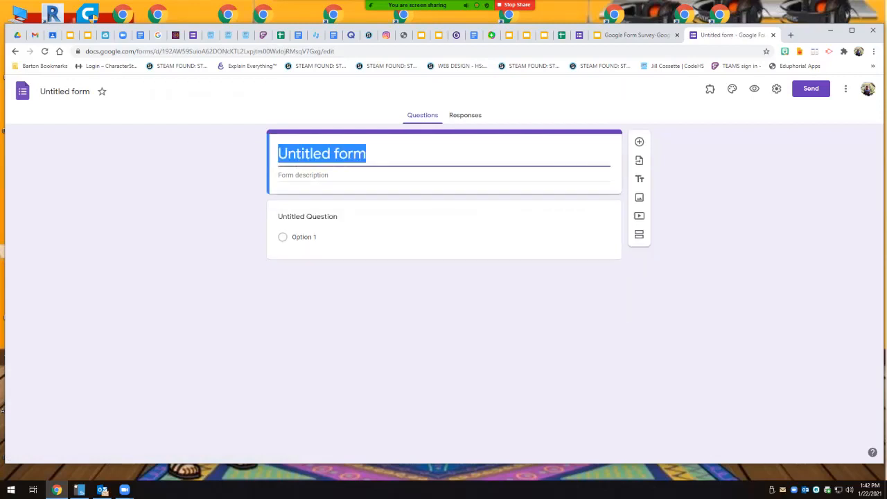
{"action": "left_click", "coordinate": [65, 91]}
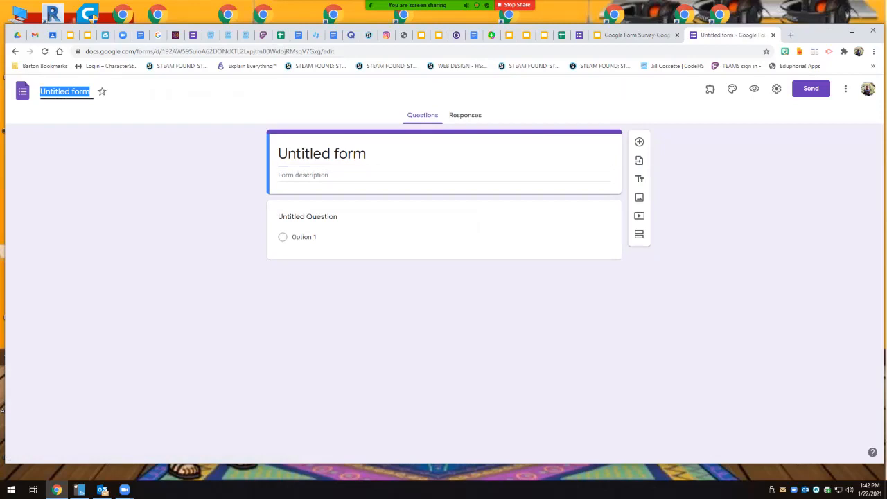
{"action": "type", "text": "S"}
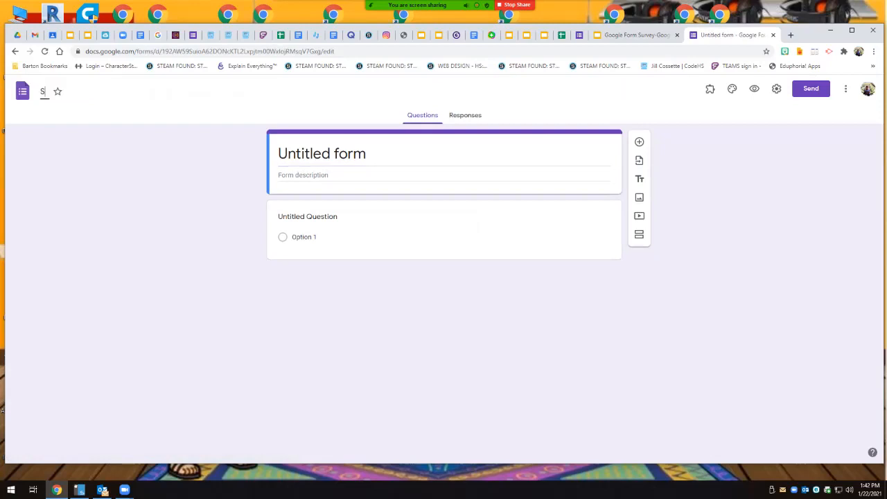
{"action": "key", "text": "BackSpace"}
{"action": "type", "text": "COsse"}
{"action": "key", "text": "BackSpace"}
{"action": "key", "text": "BackSpace"}
{"action": "key", "text": "BackSpace"}
{"action": "key", "text": "BackSpace"}
{"action": "type", "text": "ossette"}
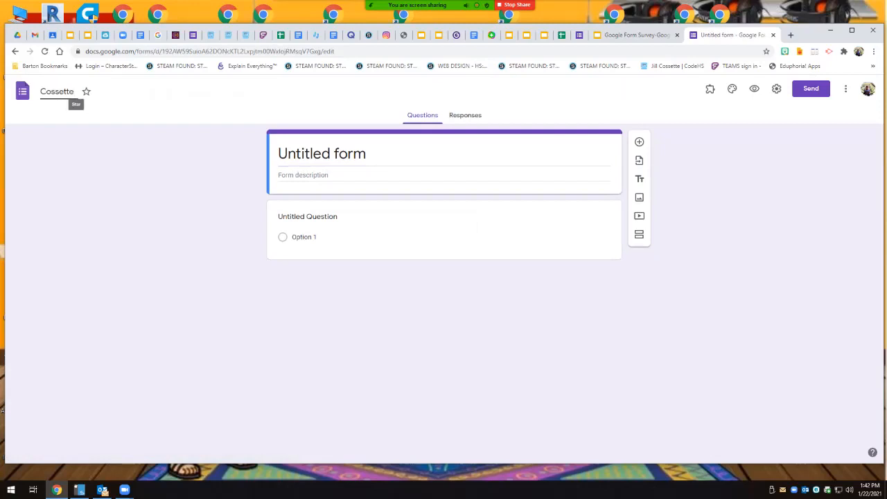
{"action": "type", "text": "'s Survey"}
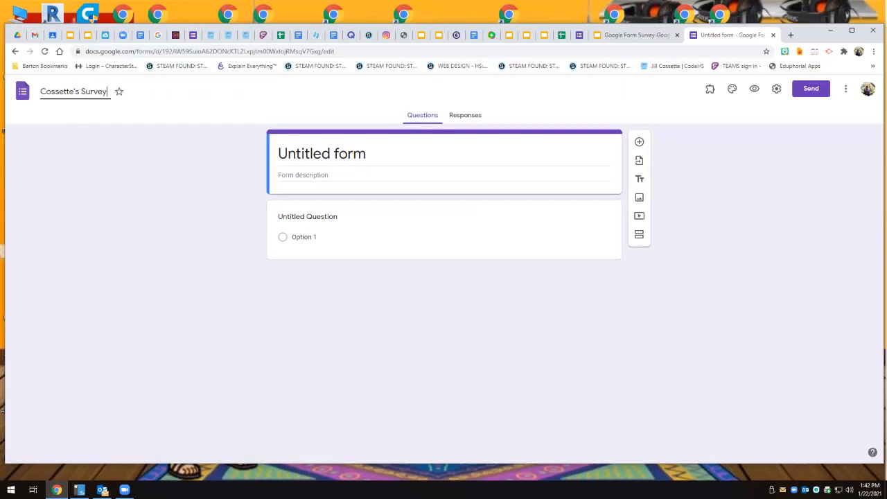
{"action": "left_click", "coordinate": [396, 154]}
{"action": "left_click", "coordinate": [279, 175]}
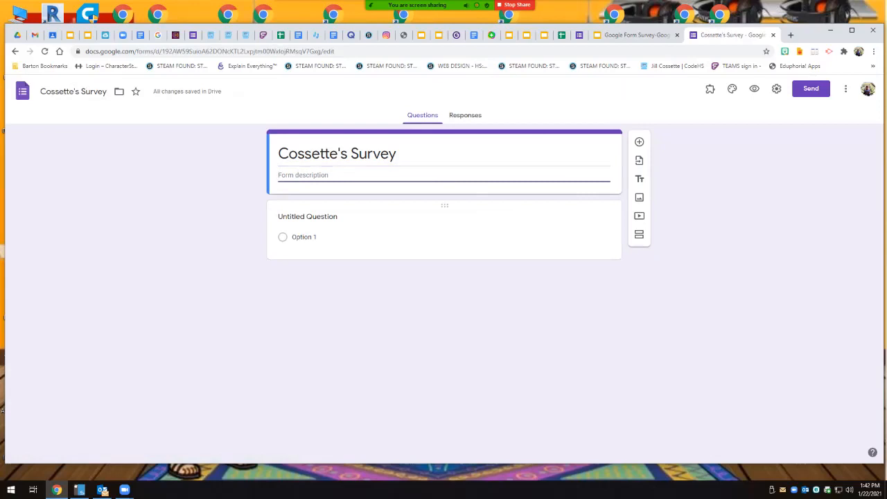
Step: Enter "What is your favorite candy?" as the first question and set its type to Multiple choice
{"action": "left_click", "coordinate": [309, 218]}
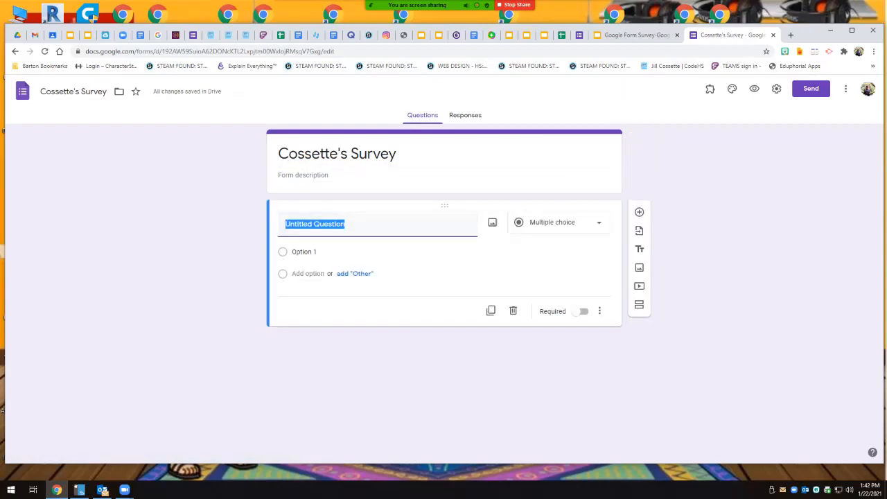
{"action": "left_click", "coordinate": [560, 222]}
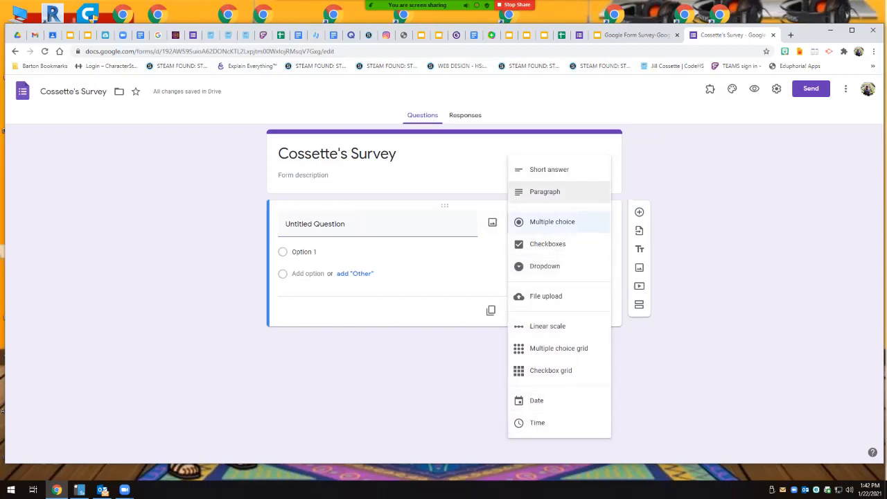
{"action": "left_click", "coordinate": [546, 222]}
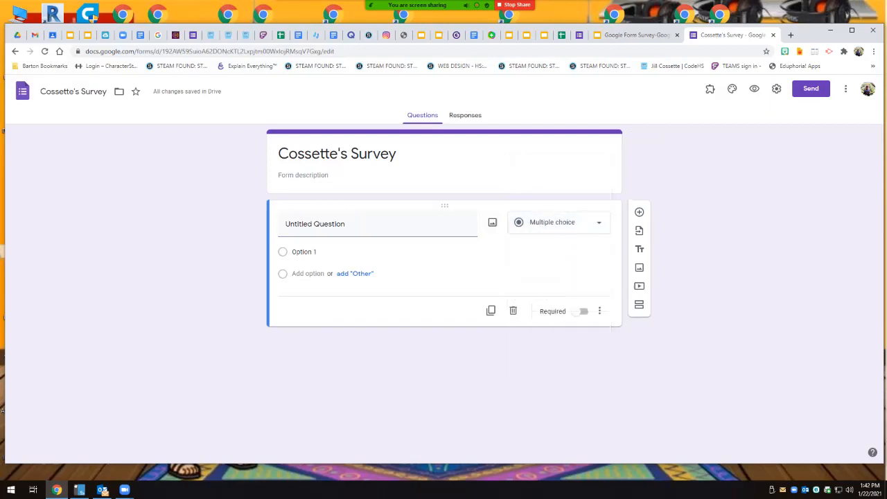
{"action": "left_click", "coordinate": [324, 224]}
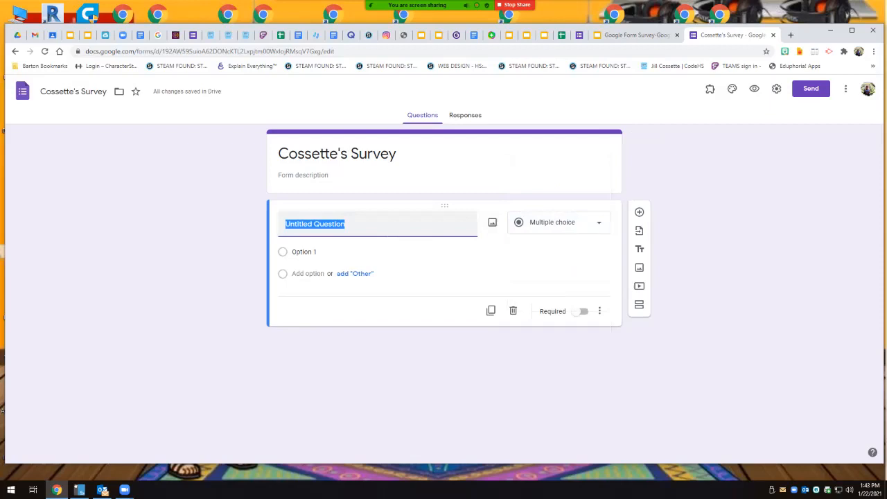
{"action": "type", "text": "Wha"}
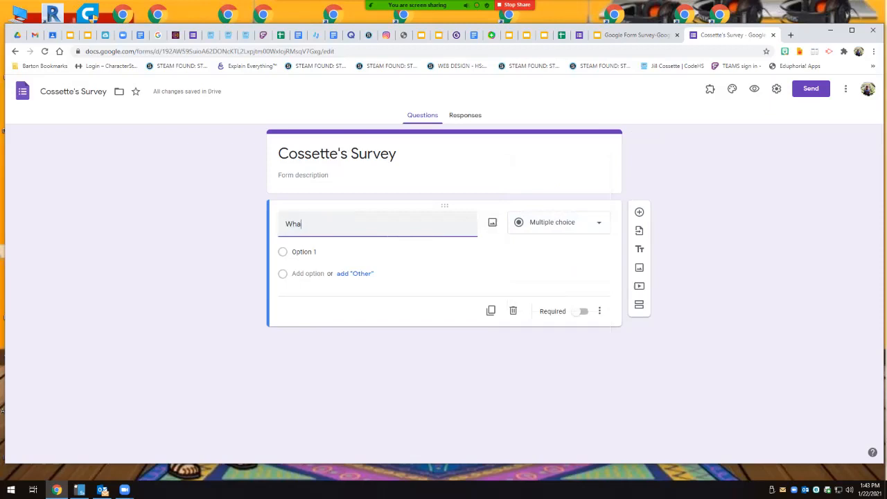
{"action": "type", "text": "t is your "}
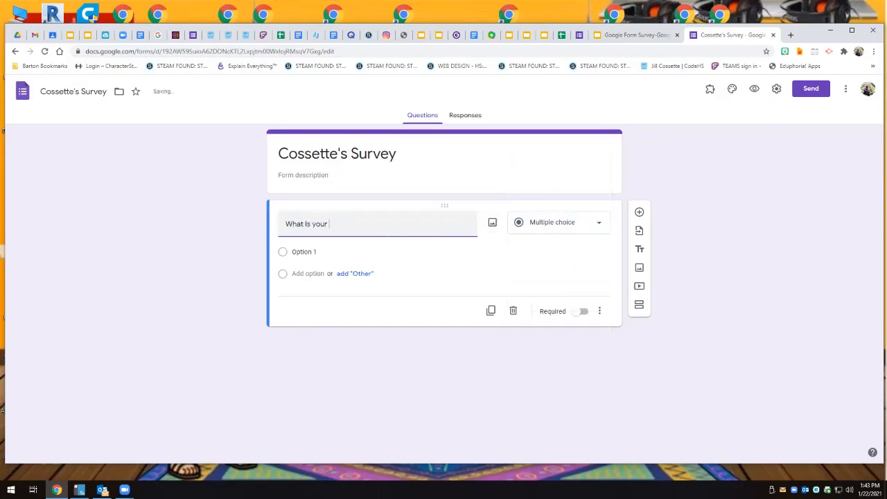
{"action": "type", "text": "favorite candy?"}
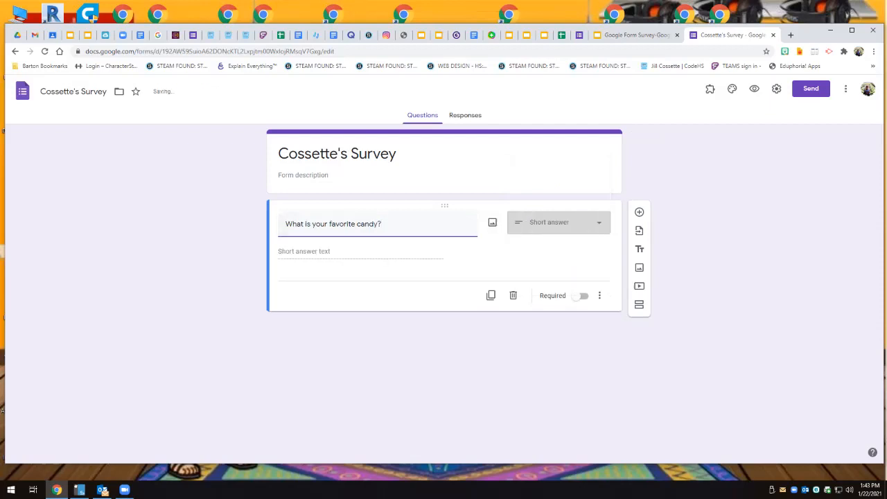
{"action": "left_click", "coordinate": [558, 222]}
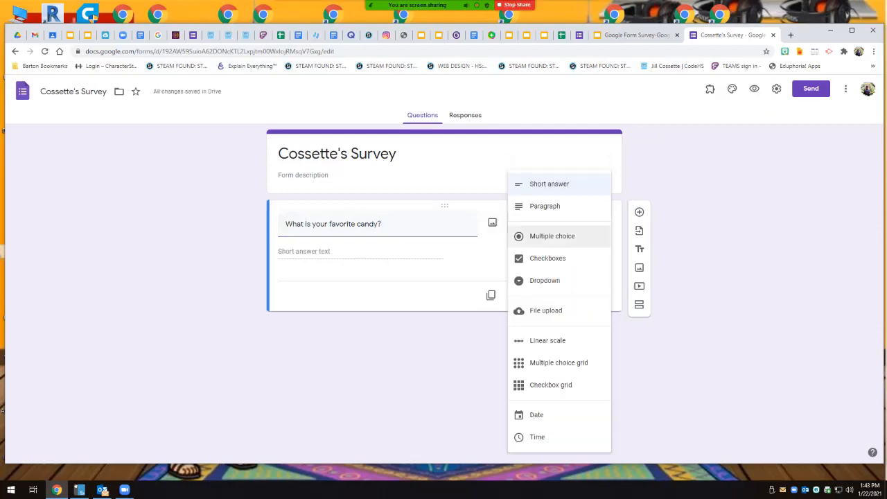
{"action": "left_click", "coordinate": [553, 237]}
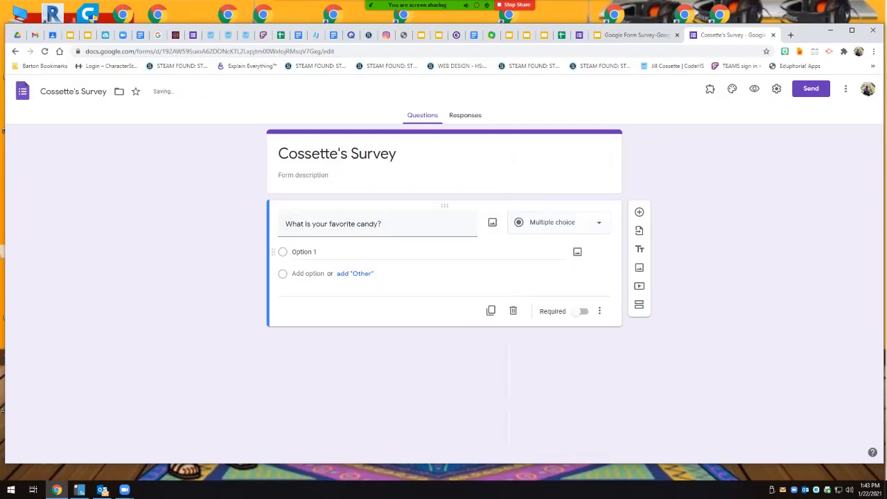
Step: Enter "skittles", "twix" and "snickers" as the answer choices of the favorite candy question
{"action": "left_click", "coordinate": [305, 252]}
{"action": "type", "text": "skittles"}
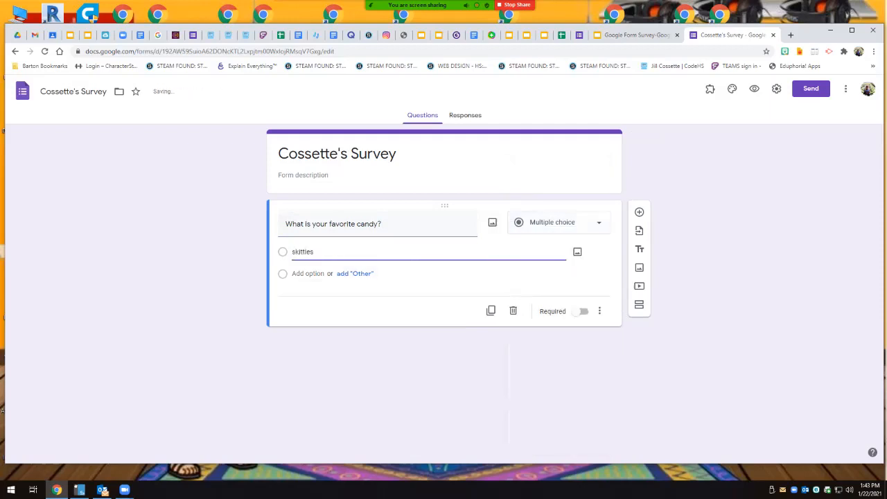
{"action": "key", "text": "Return"}
{"action": "type", "text": "twix"}
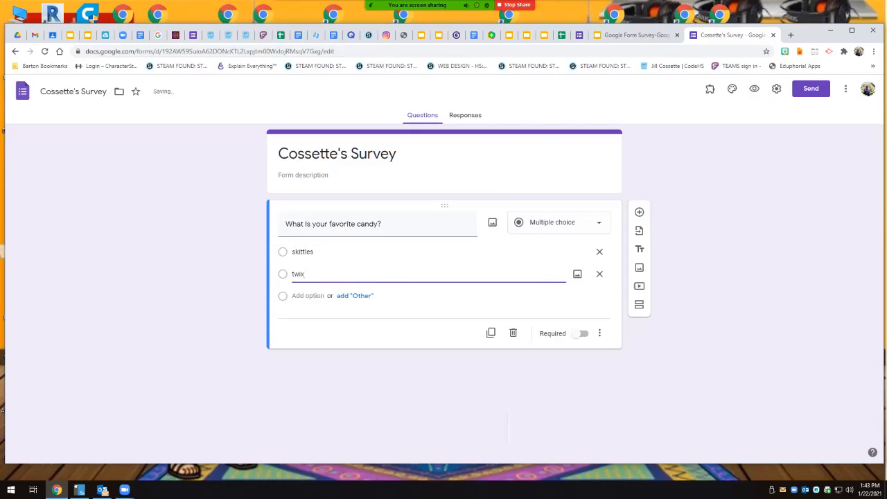
{"action": "key", "text": "Return"}
{"action": "type", "text": "snickers"}
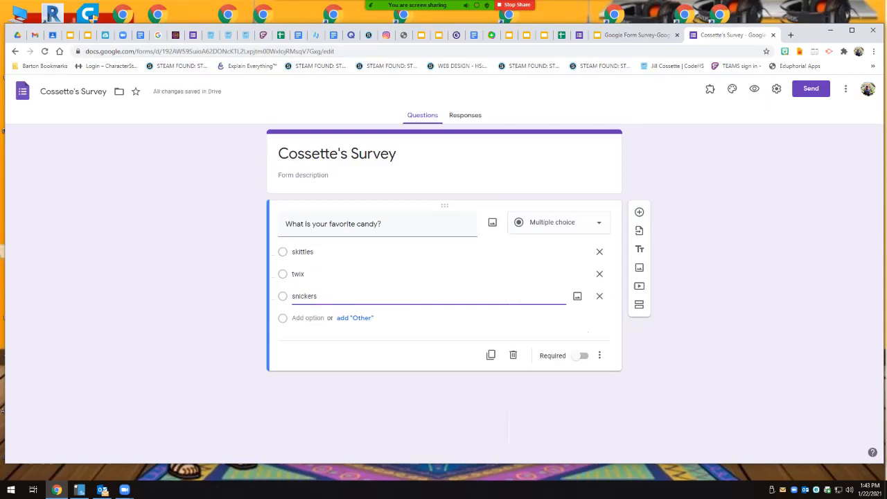
Step: Add a fourth choice reading "other option" to the candy question and replace it with the built-in Other choice
{"action": "key", "text": "Return"}
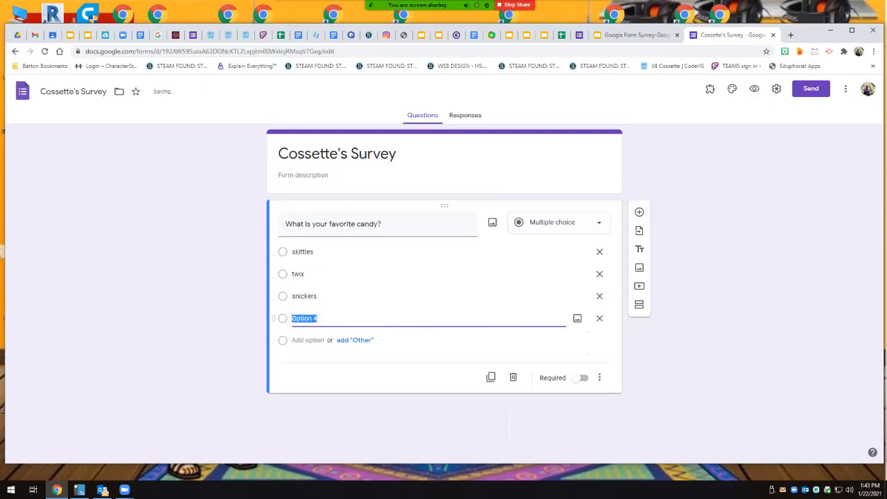
{"action": "type", "text": "other option"}
{"action": "left_click", "coordinate": [596, 348]}
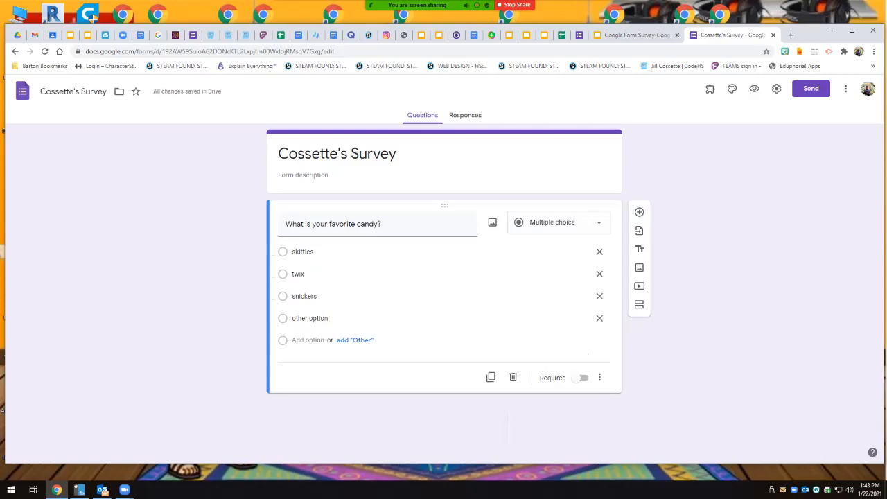
{"action": "left_click", "coordinate": [326, 318]}
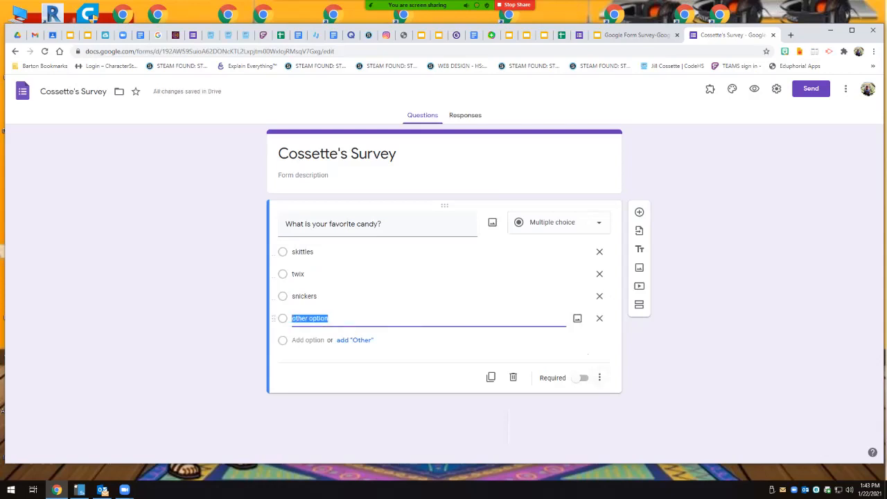
{"action": "left_click", "coordinate": [355, 340]}
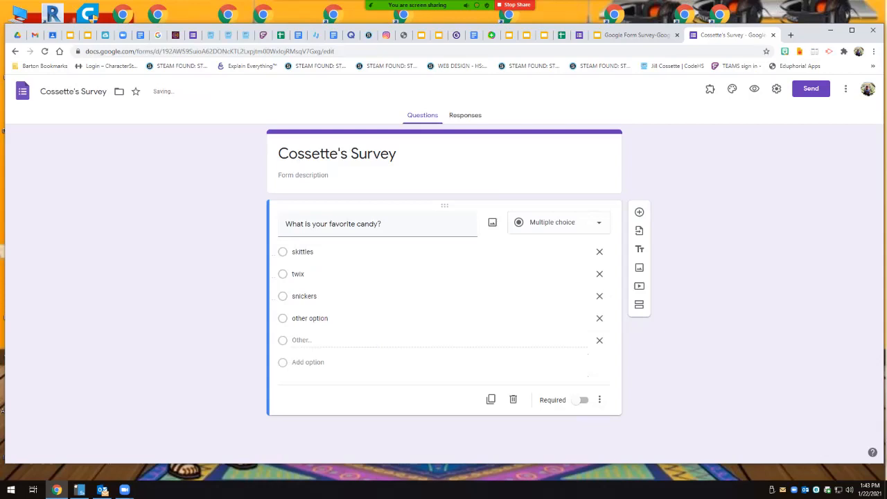
{"action": "left_click", "coordinate": [600, 319]}
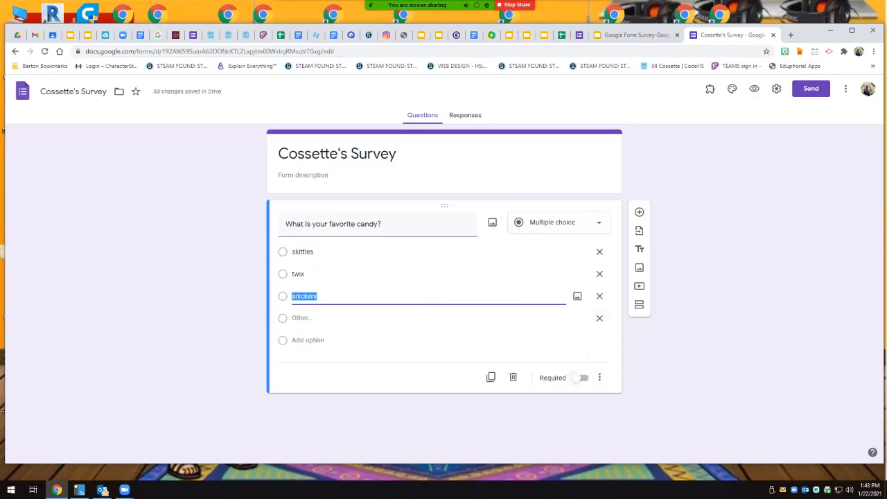
Step: Make the candy question required, test its Other choice in the form preview, and return to the editor
{"action": "left_click", "coordinate": [583, 377]}
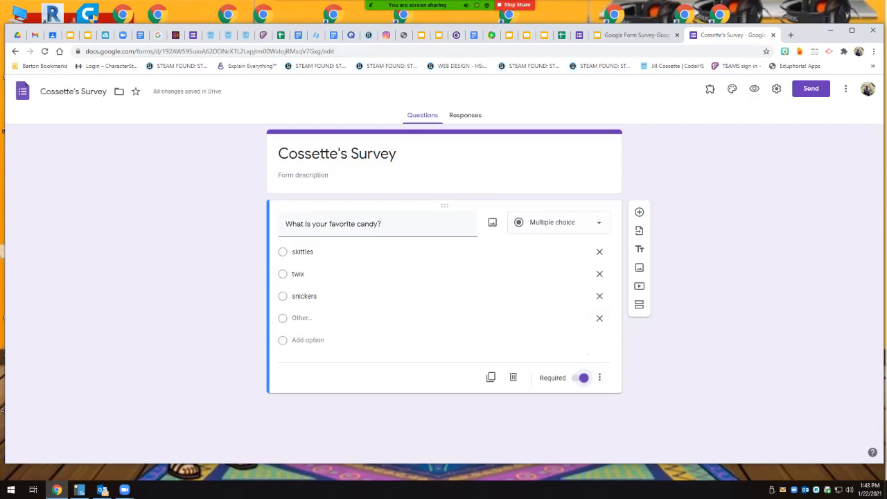
{"action": "left_click", "coordinate": [754, 89]}
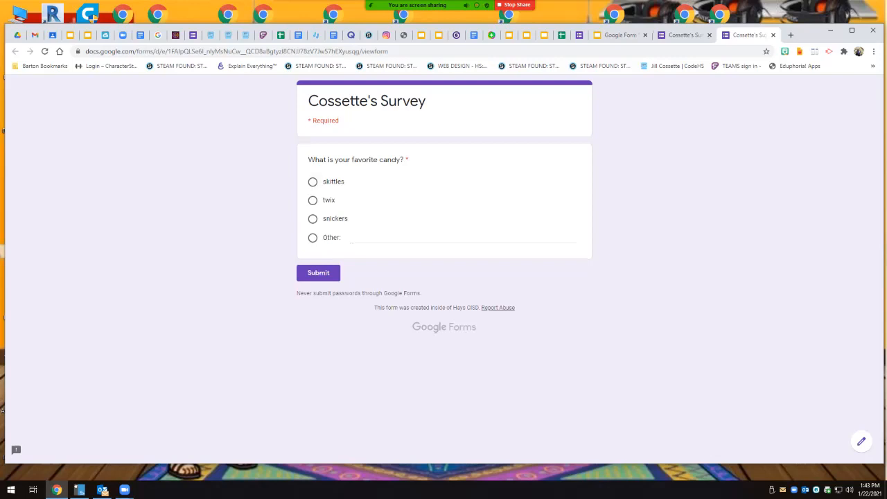
{"action": "left_click", "coordinate": [313, 237]}
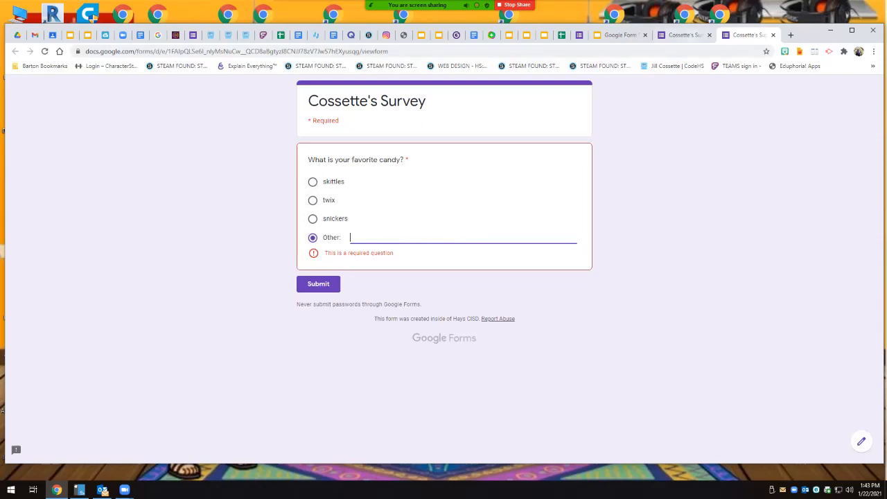
{"action": "left_click", "coordinate": [687, 34]}
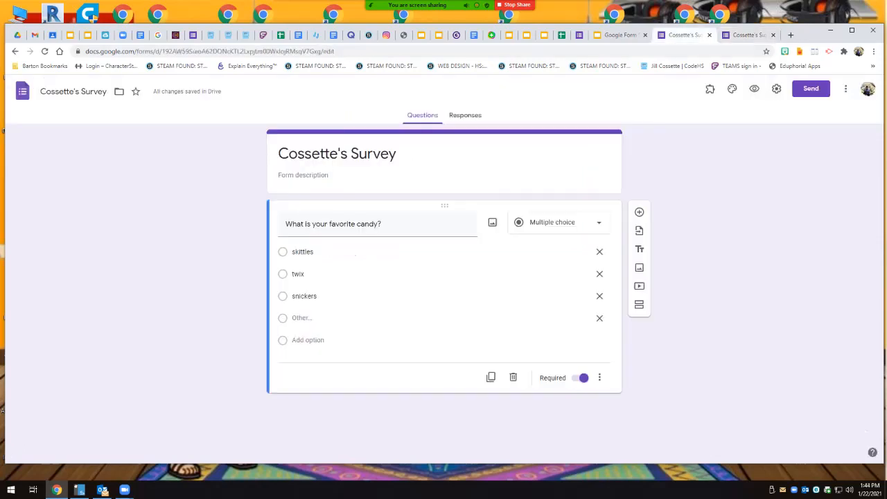
Step: Insert the colorful candy picture from the Work and School themes as the form's header image
{"action": "left_click", "coordinate": [732, 88]}
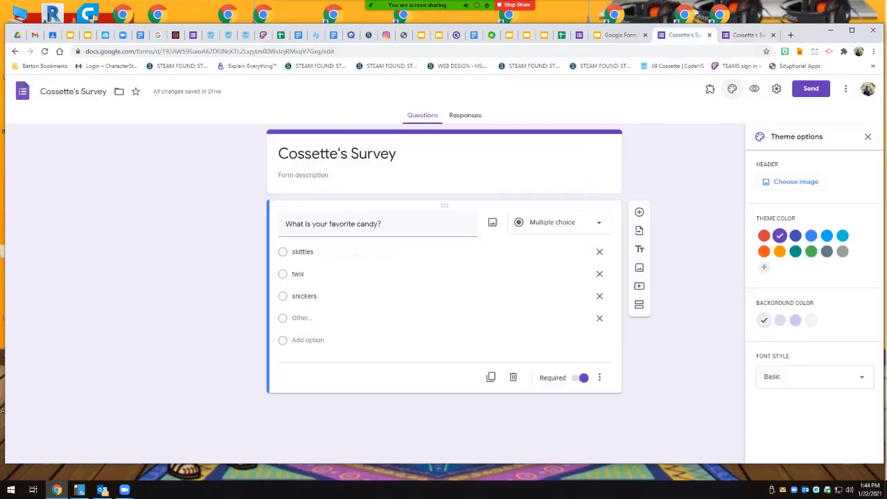
{"action": "left_click", "coordinate": [795, 182]}
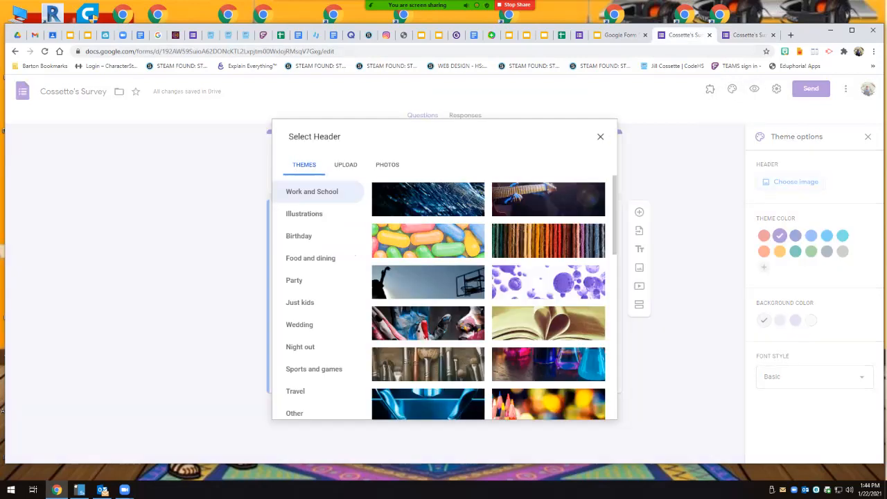
{"action": "left_click", "coordinate": [428, 240]}
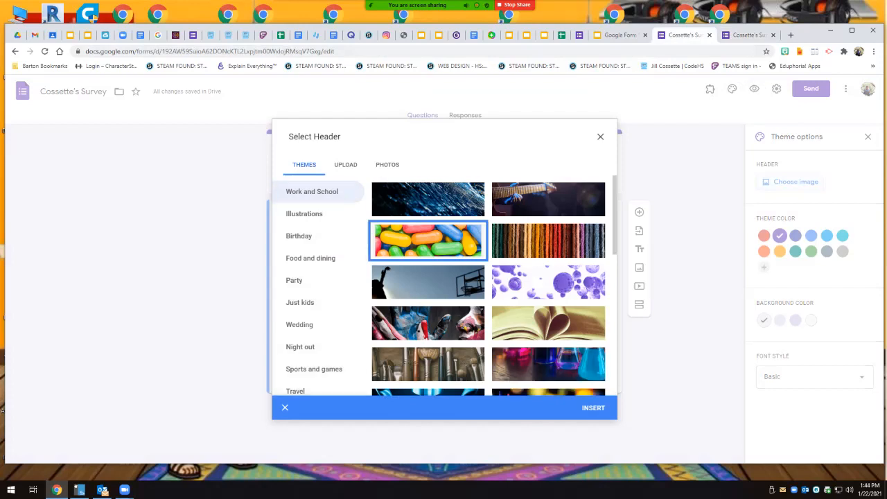
{"action": "left_click", "coordinate": [593, 407]}
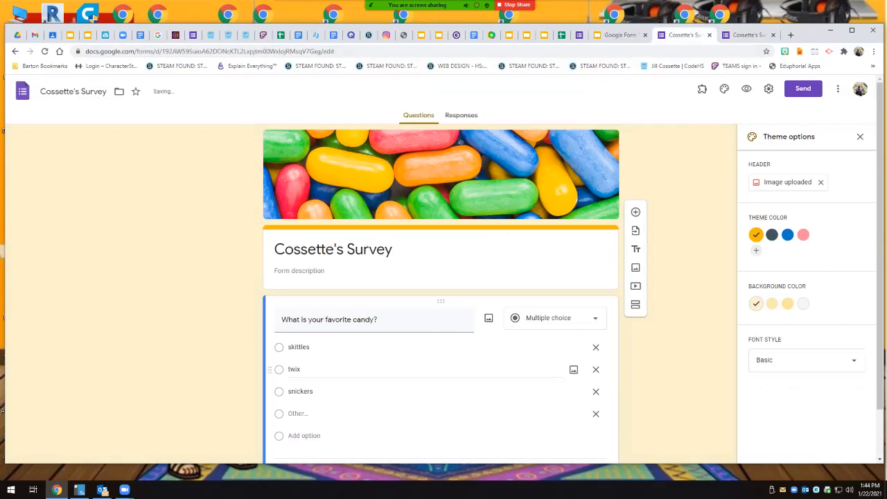
Step: Add a new blank multiple-choice question and move it above the favorite candy question
{"action": "scroll", "coordinate": [441, 365], "scroll_direction": "down", "scroll_amount": 2}
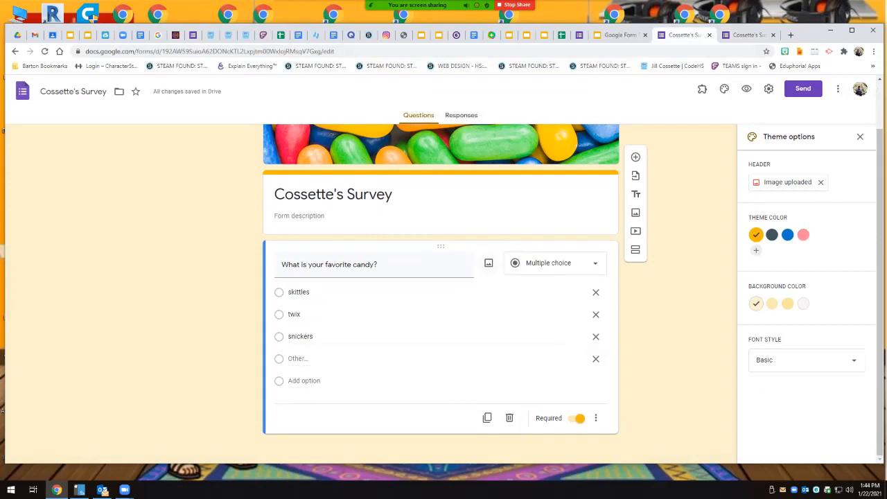
{"action": "left_click", "coordinate": [636, 157]}
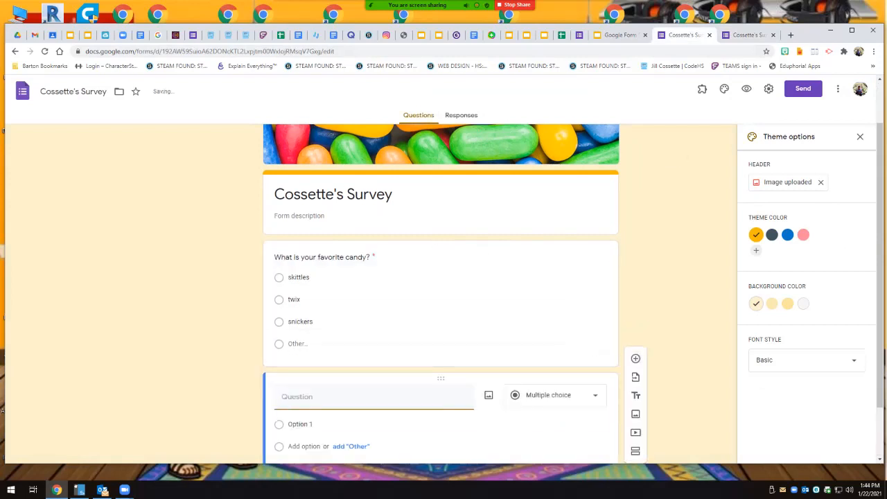
{"action": "left_click_drag", "start_coordinate": [441, 379], "coordinate": [441, 247]}
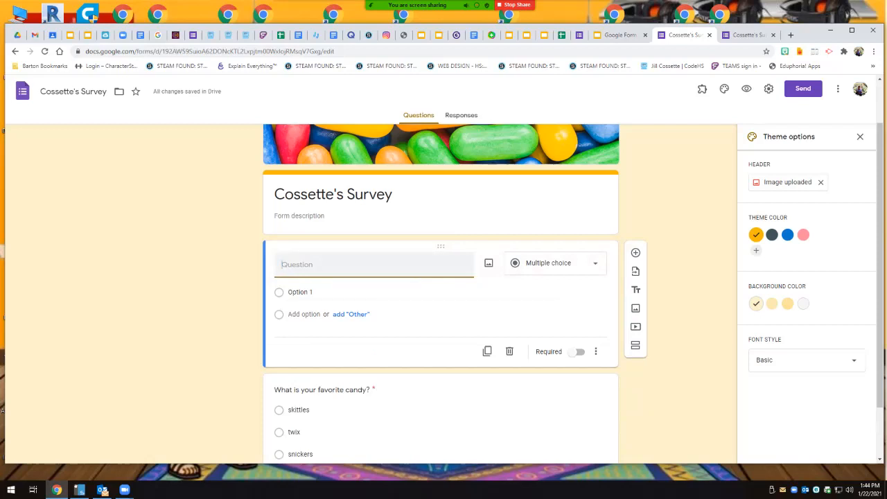
Step: Close the theme options, open a preview of the form and return to the editor
{"action": "left_click", "coordinate": [725, 89]}
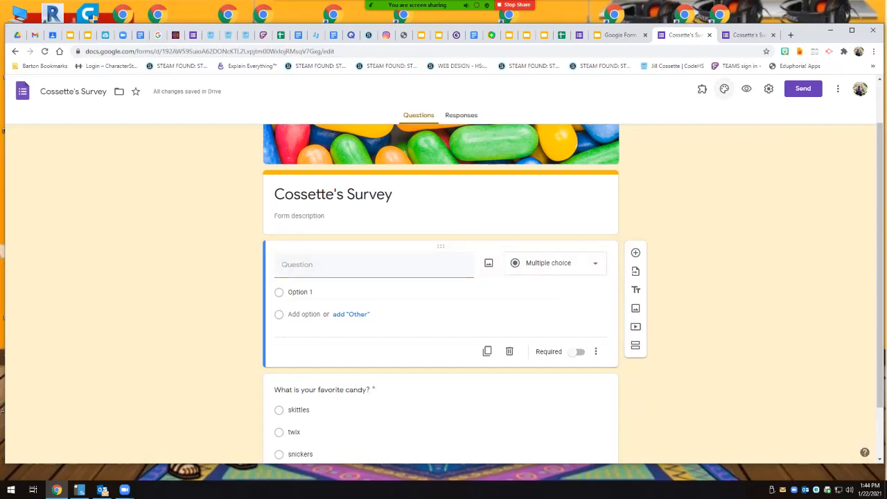
{"action": "left_click", "coordinate": [746, 89]}
{"action": "left_click", "coordinate": [726, 36]}
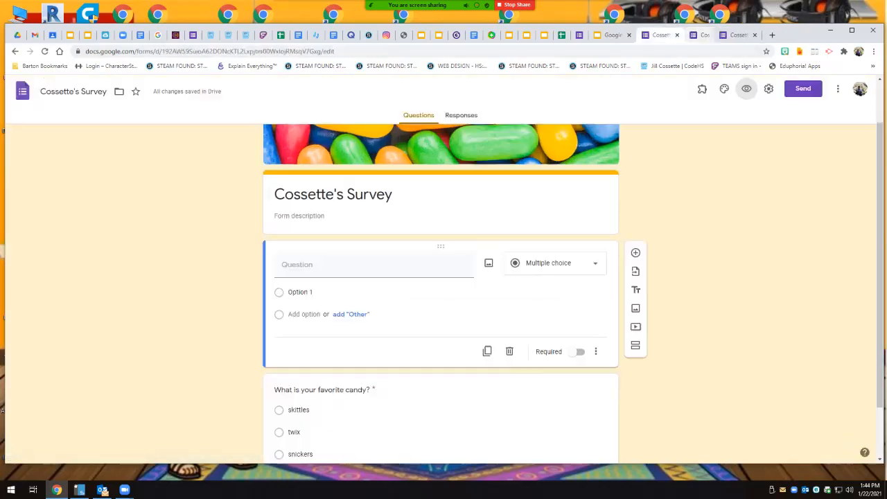
Step: In the form settings, enable collecting email addresses, limiting to 1 response, editing after submit, and seeing summary charts and text responses
{"action": "left_click", "coordinate": [769, 88]}
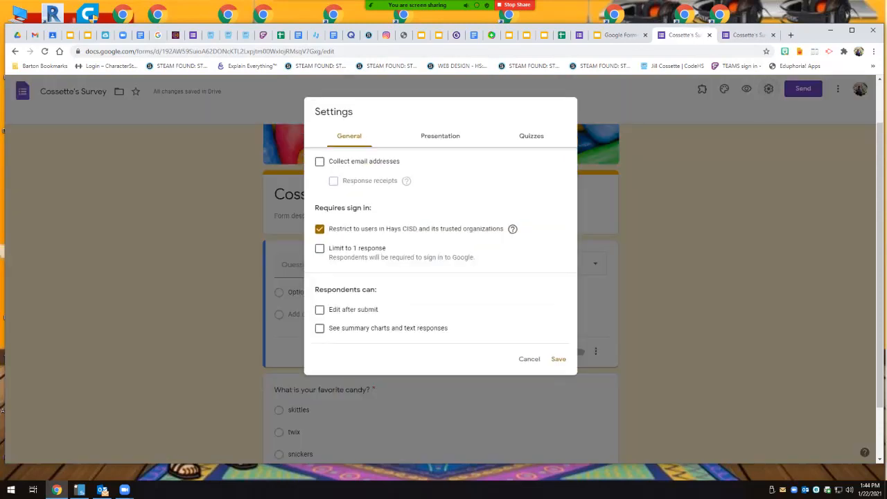
{"action": "left_click", "coordinate": [319, 162]}
{"action": "left_click", "coordinate": [319, 248]}
{"action": "left_click", "coordinate": [319, 310]}
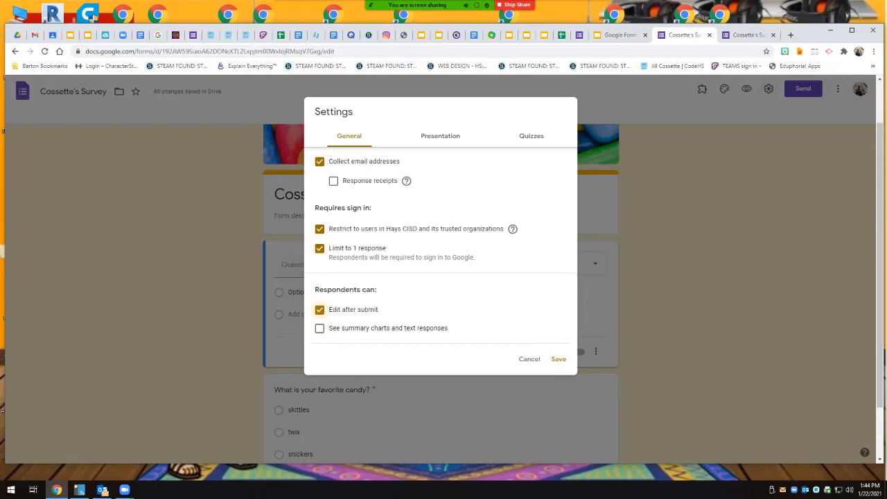
{"action": "left_click", "coordinate": [319, 328]}
Step: Review the Presentation and Quizzes settings and save the form settings
{"action": "left_click", "coordinate": [440, 136]}
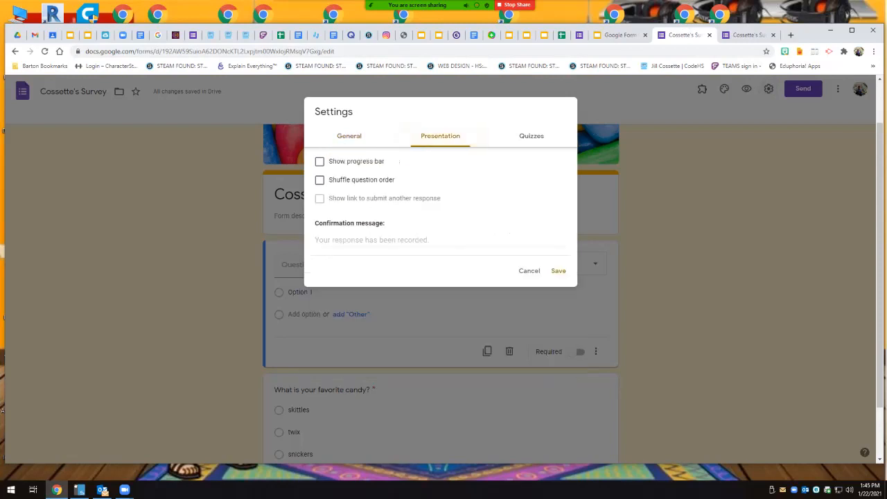
{"action": "left_click", "coordinate": [532, 136]}
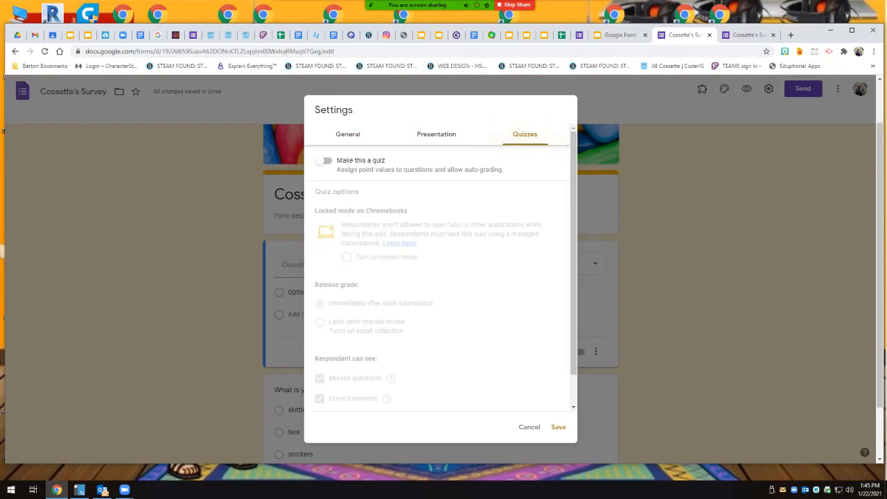
{"action": "left_click", "coordinate": [348, 134]}
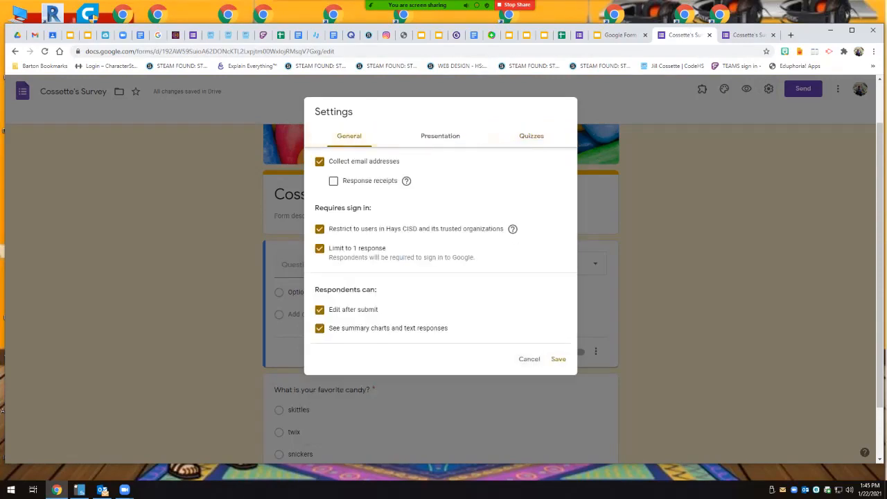
{"action": "left_click", "coordinate": [558, 359]}
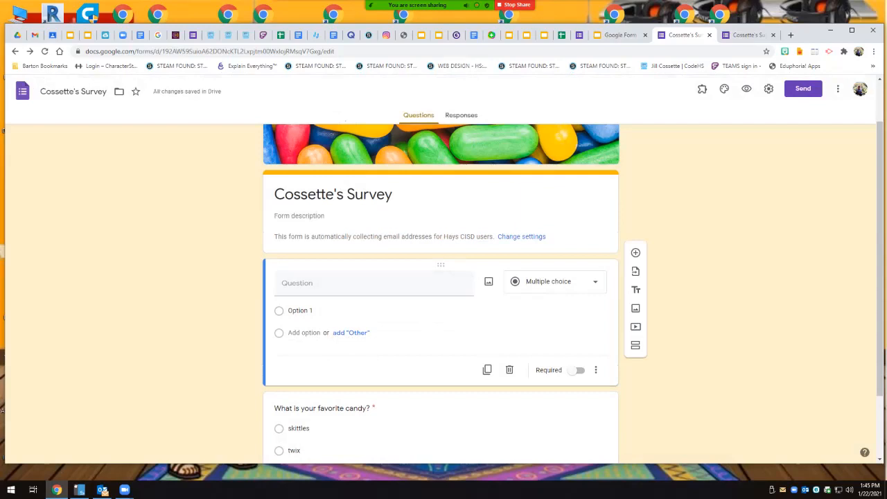
Step: Preview the form with its blank question and email collection notice, and return to the editor
{"action": "scroll", "coordinate": [441, 294], "scroll_direction": "down", "scroll_amount": 1}
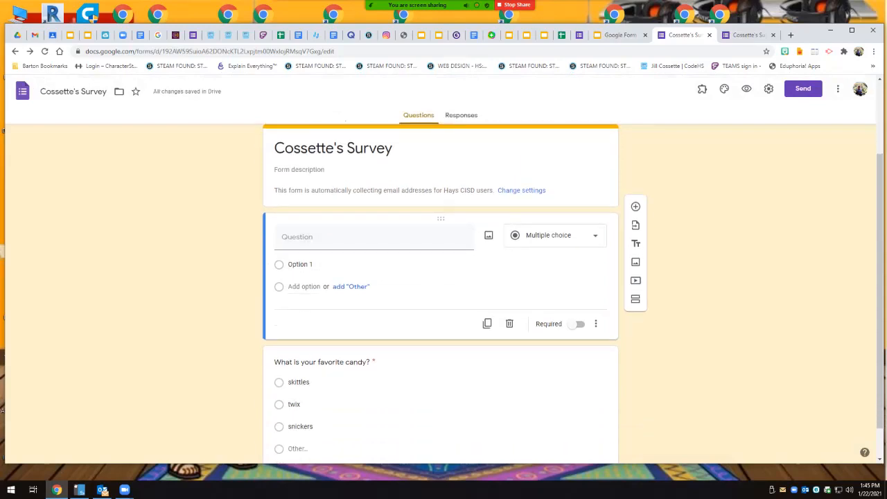
{"action": "left_click", "coordinate": [747, 88]}
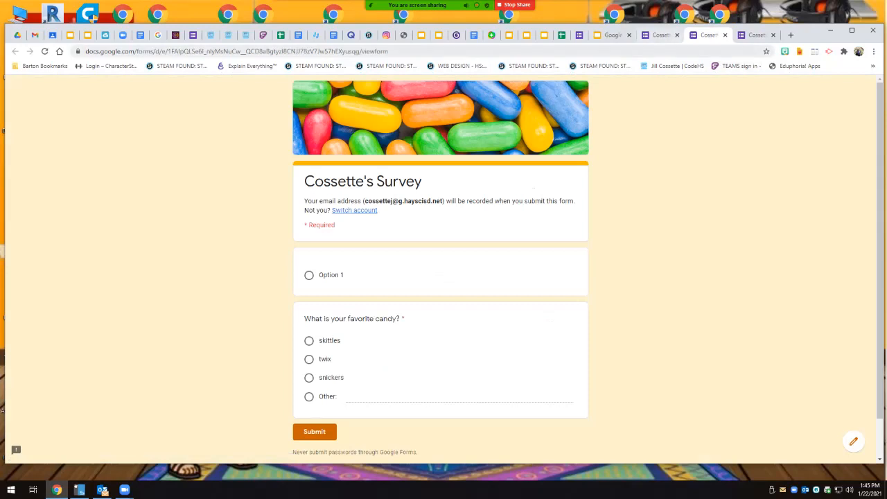
{"action": "left_click", "coordinate": [658, 35]}
Step: Title the blank question above the candy question "What is your name?"
{"action": "left_click", "coordinate": [375, 237]}
{"action": "type", "text": "What s"}
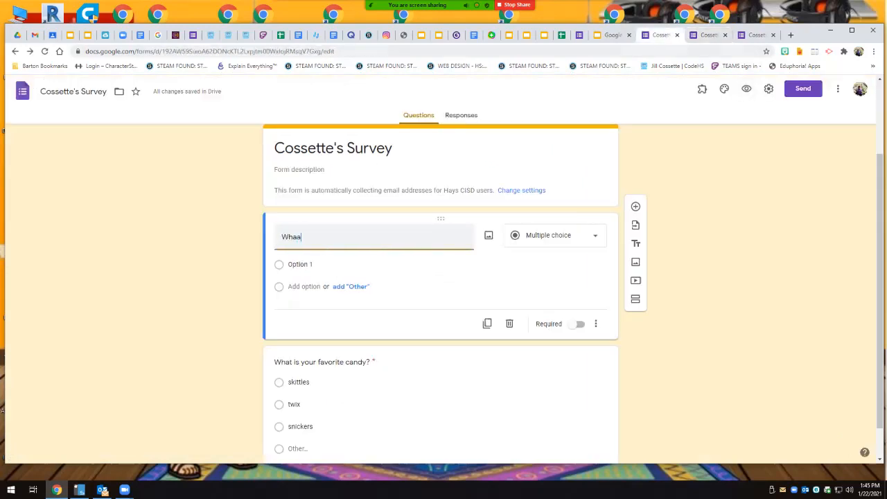
{"action": "key", "text": "BackSpace"}
{"action": "type", "text": "is your name?"}
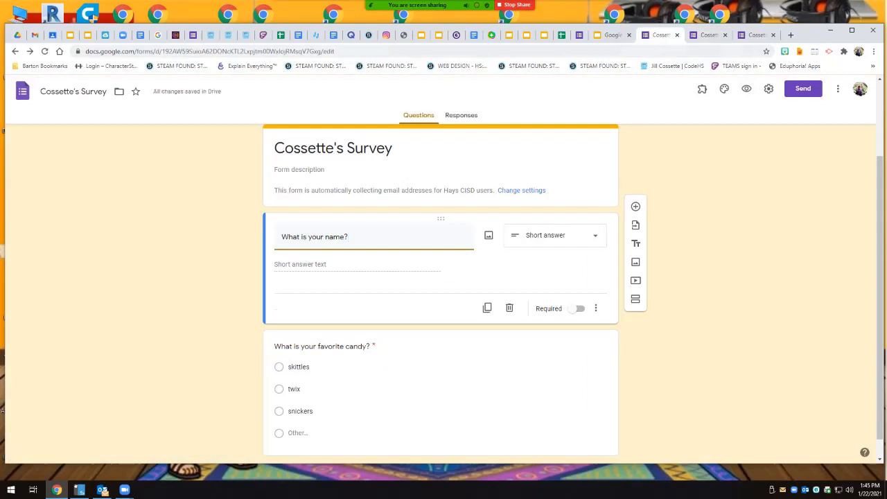
Step: Highlight the email collection notice under the form title and delete the "What is your name?" question
{"action": "left_click_drag", "start_coordinate": [274, 217], "coordinate": [476, 217]}
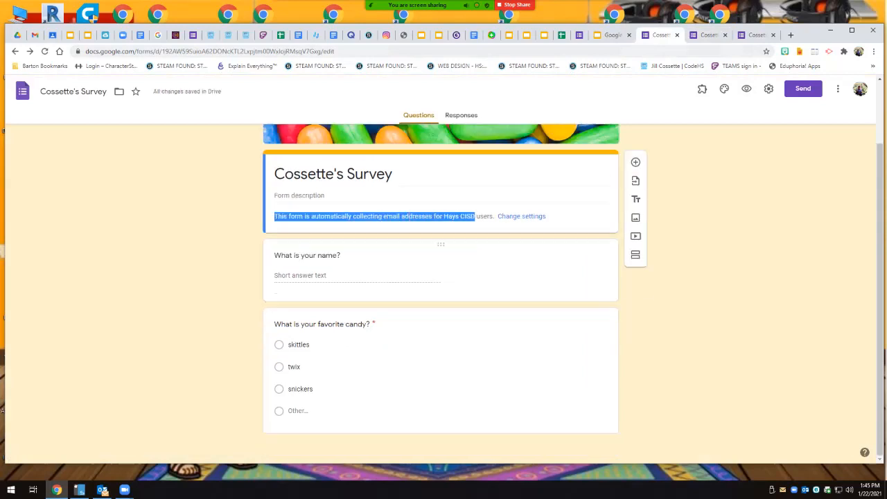
{"action": "left_click", "coordinate": [458, 270]}
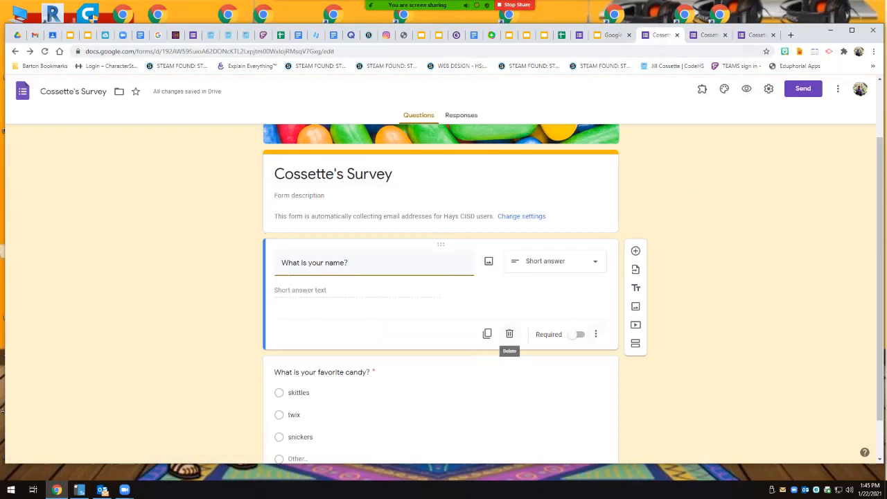
{"action": "left_click", "coordinate": [509, 334]}
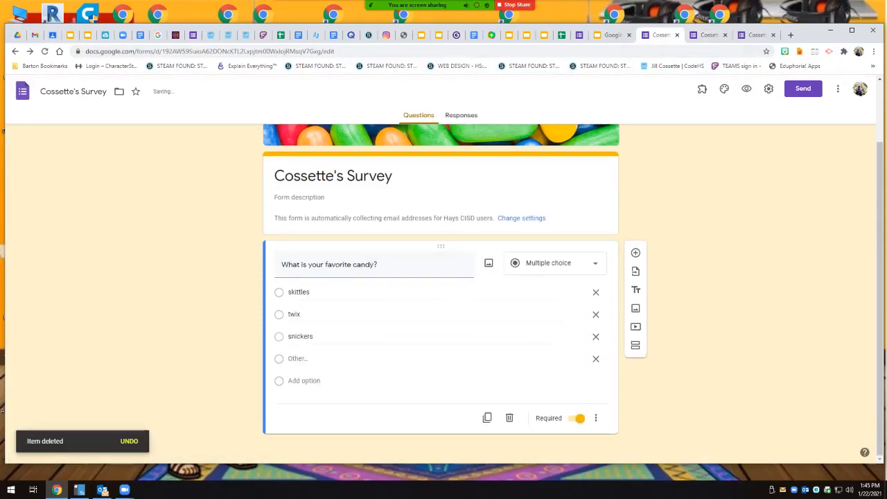
Step: Add a new question below the candy question titled "What is your favorite website?"
{"action": "left_click", "coordinate": [635, 253]}
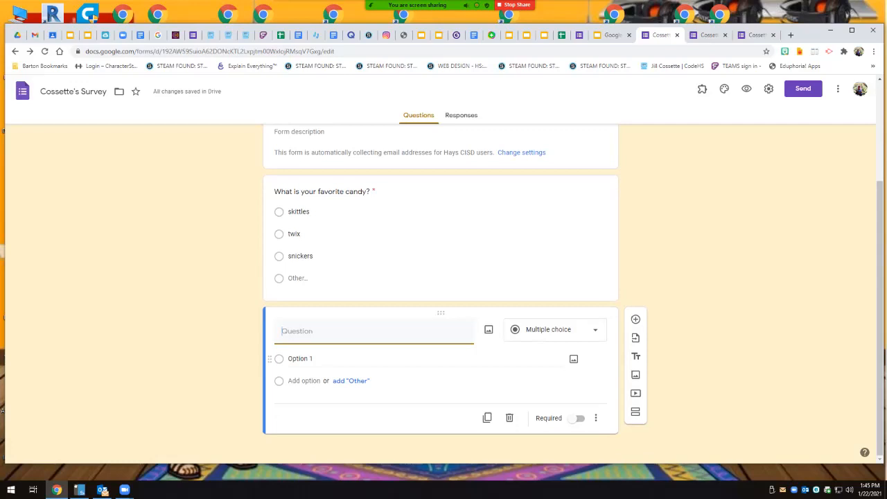
{"action": "type", "text": "What is your "}
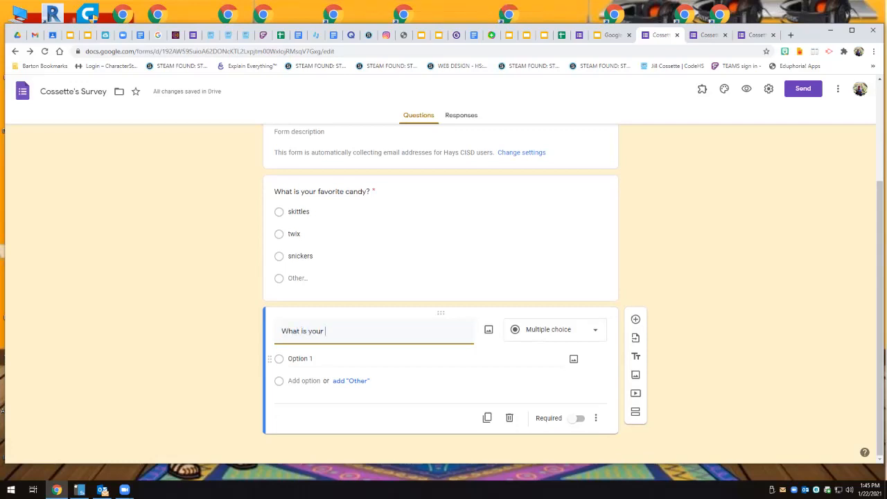
{"action": "type", "text": "fac"}
{"action": "type", "text": "orite websiot"}
{"action": "key", "text": "BackSpace"}
{"action": "key", "text": "BackSpace"}
{"action": "type", "text": "te?"}
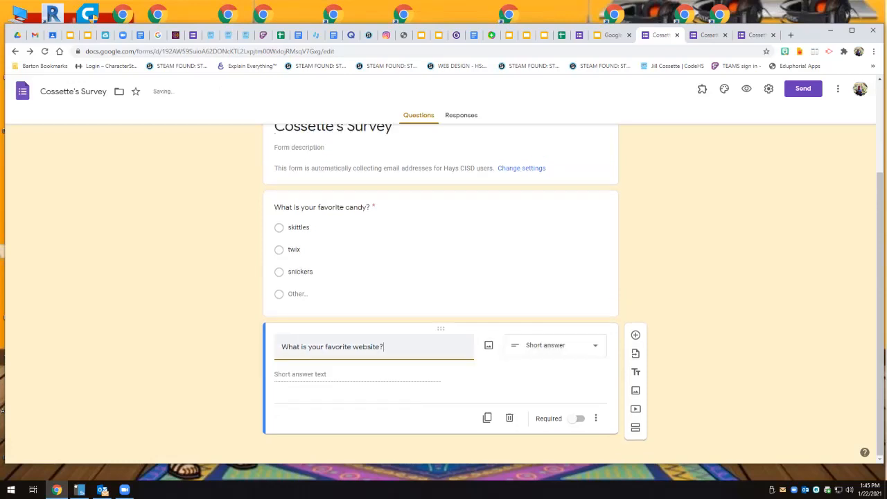
{"action": "left_click", "coordinate": [555, 345]}
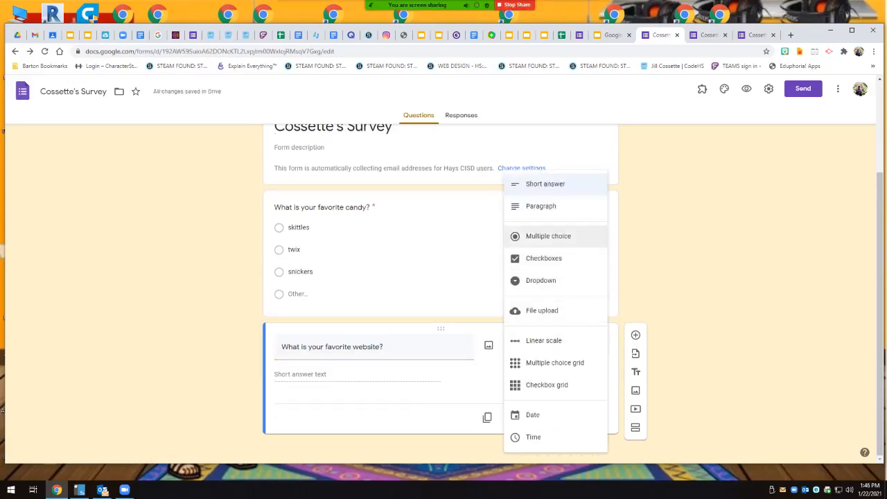
{"action": "left_click", "coordinate": [548, 236]}
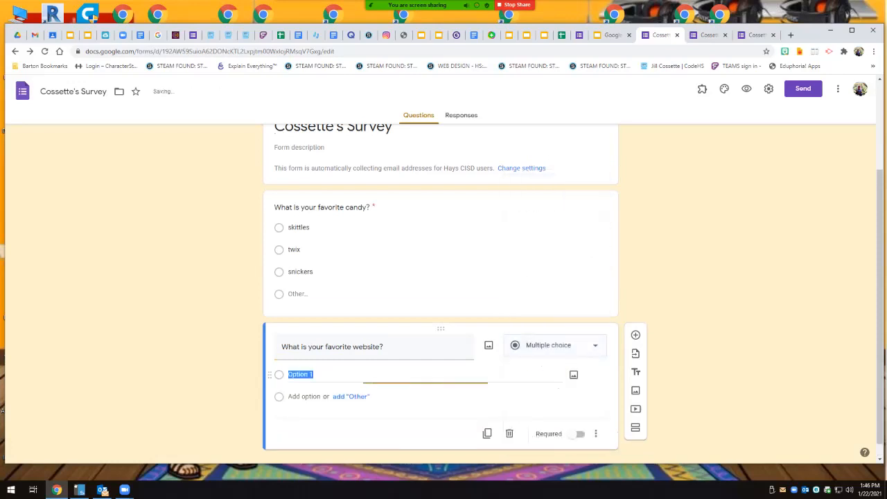
{"action": "type", "text": "www.youtube.com"}
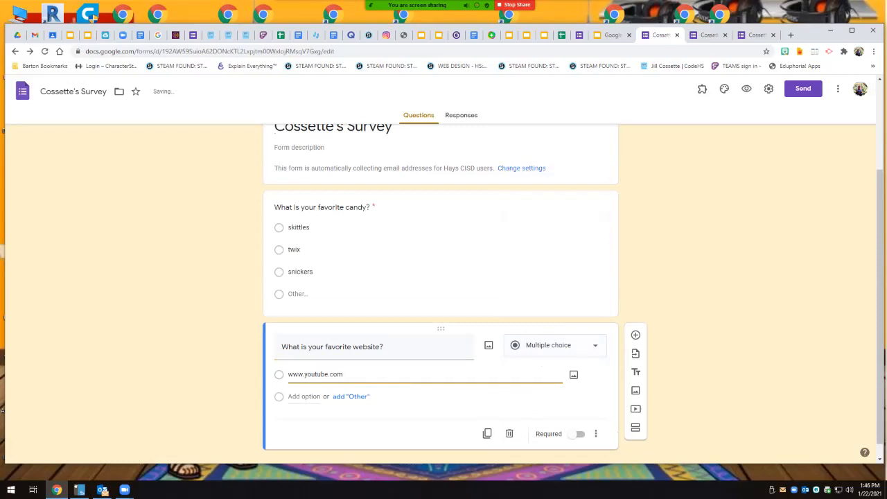
{"action": "key", "text": "Return"}
{"action": "type", "text": "www.coolmathgames.com"}
{"action": "key", "text": "Return"}
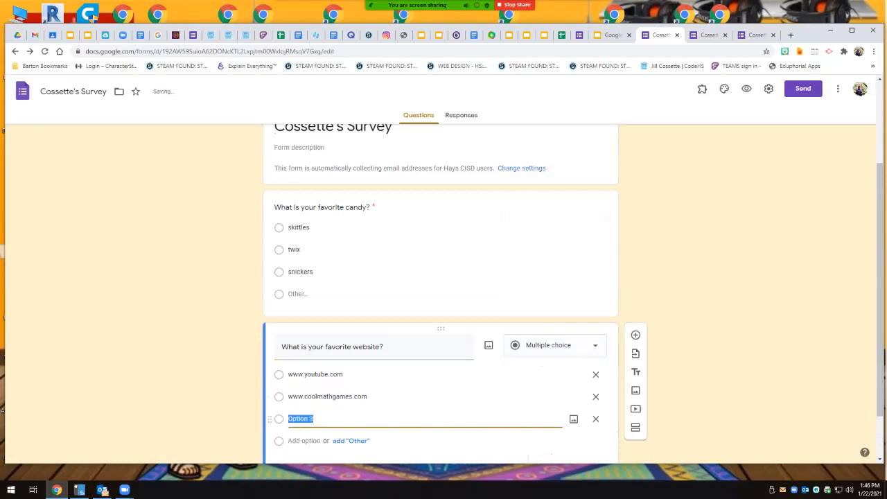
{"action": "type", "text": "www.google.com"}
{"action": "key", "text": "Return"}
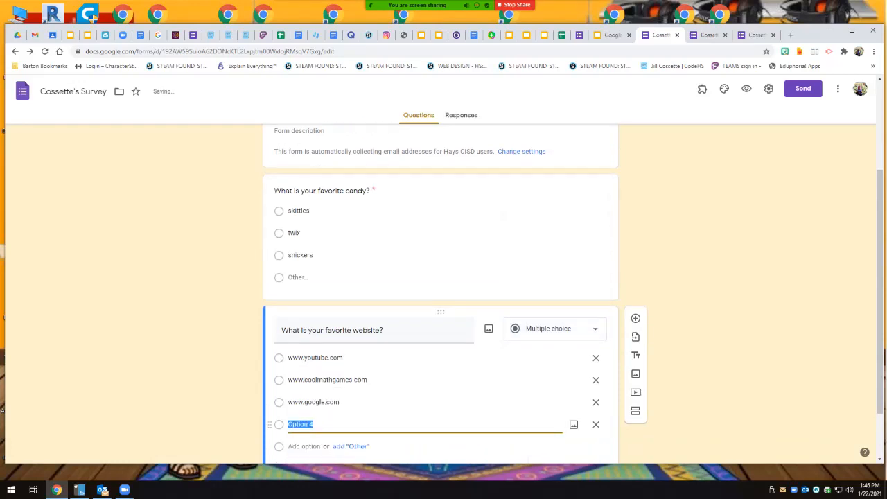
Step: Add the built-in Other choice to the website question, remove the placeholder fourth option and make the question required
{"action": "left_click", "coordinate": [350, 381]}
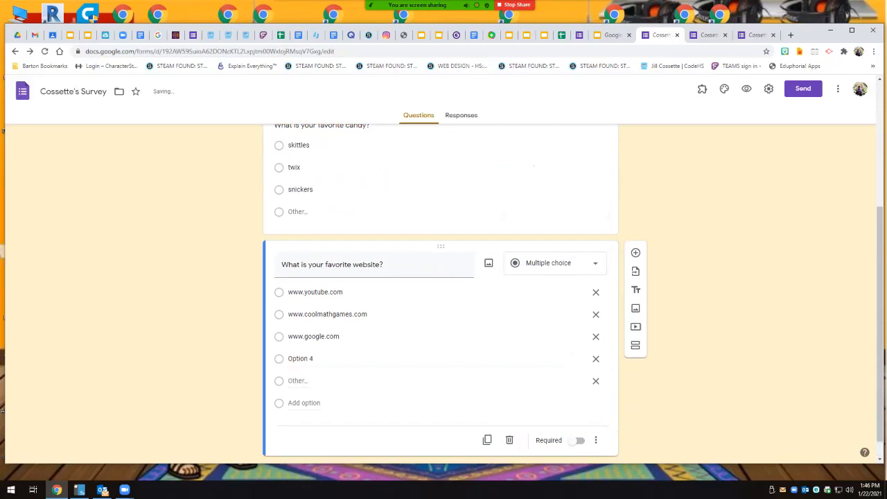
{"action": "left_click", "coordinate": [596, 358]}
{"action": "left_click", "coordinate": [577, 440]}
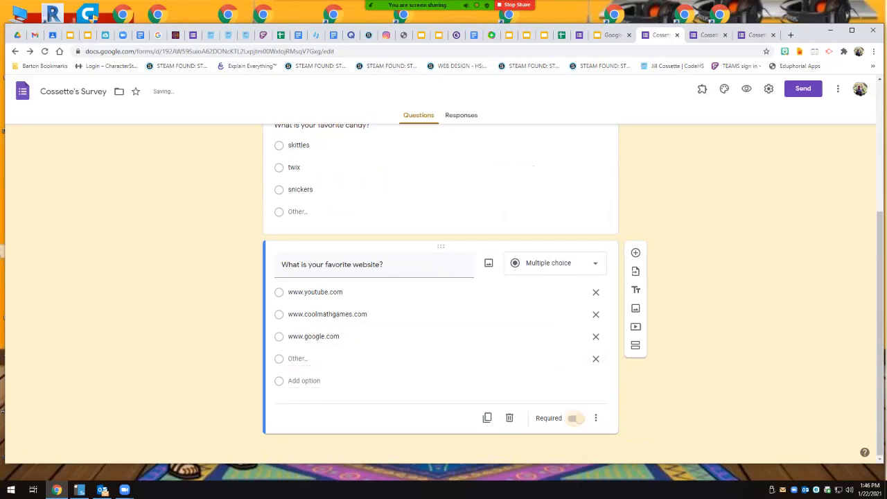
Step: Review both questions in the editor and check the whole form in preview
{"action": "scroll", "coordinate": [440, 277], "scroll_direction": "up", "scroll_amount": 3}
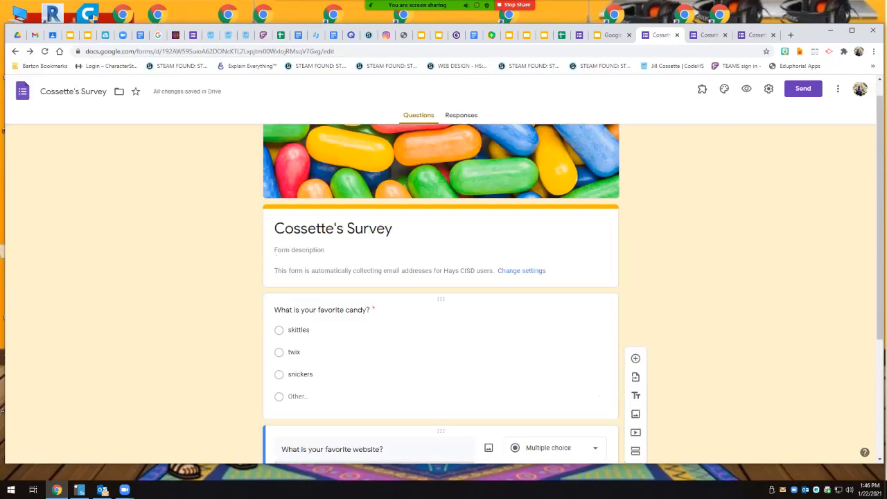
{"action": "scroll", "coordinate": [577, 430], "scroll_direction": "down", "scroll_amount": 2}
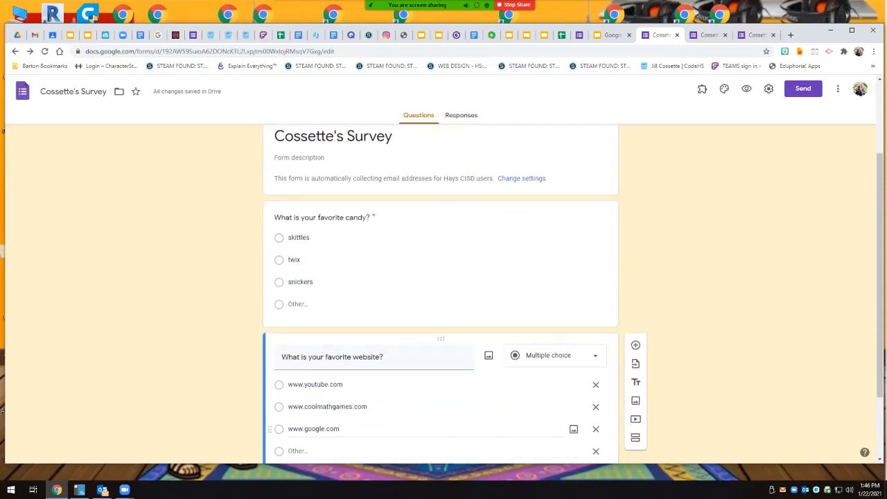
{"action": "scroll", "coordinate": [441, 291], "scroll_direction": "down", "scroll_amount": 2}
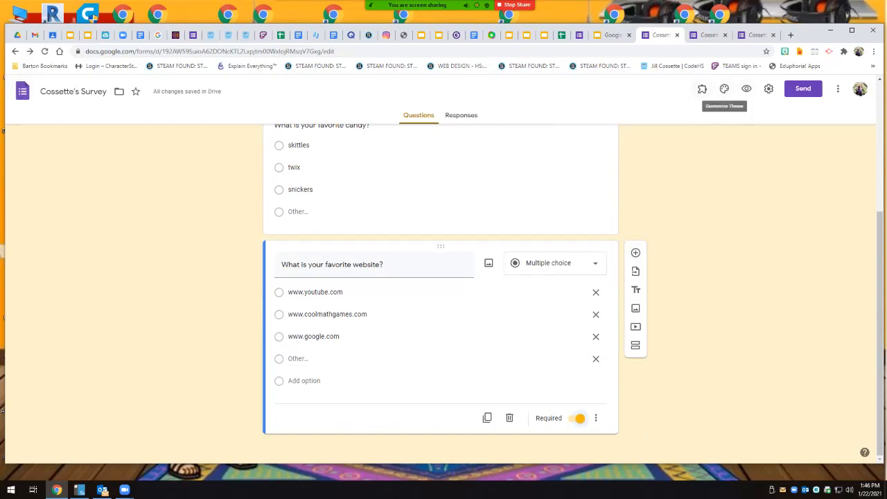
{"action": "left_click", "coordinate": [746, 89]}
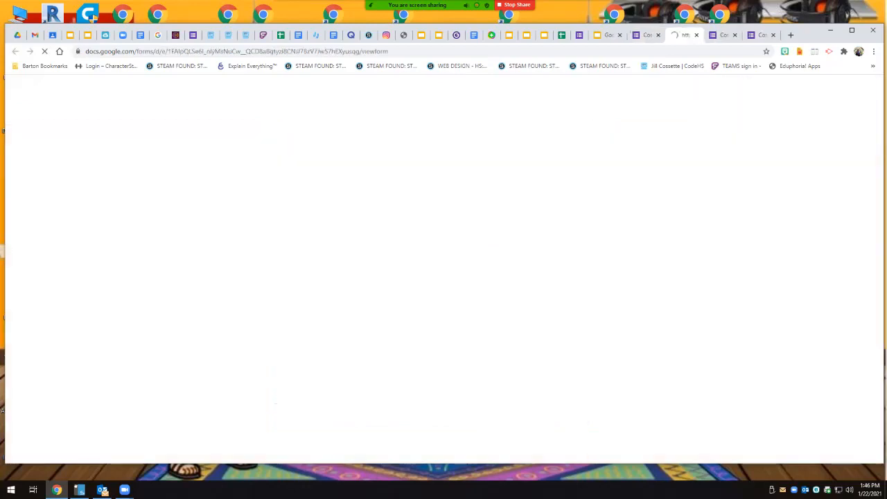
{"action": "scroll", "coordinate": [441, 277], "scroll_direction": "down", "scroll_amount": 2}
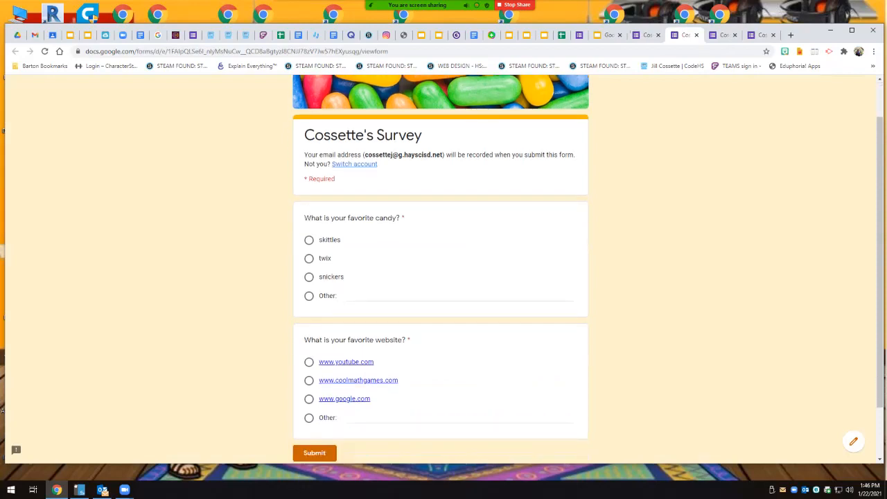
{"action": "scroll", "coordinate": [441, 270], "scroll_direction": "down", "scroll_amount": 2}
Step: Close the two outdated preview tabs, discarding the unsubmitted answer in the older one
{"action": "key", "text": "ctrl+Tab"}
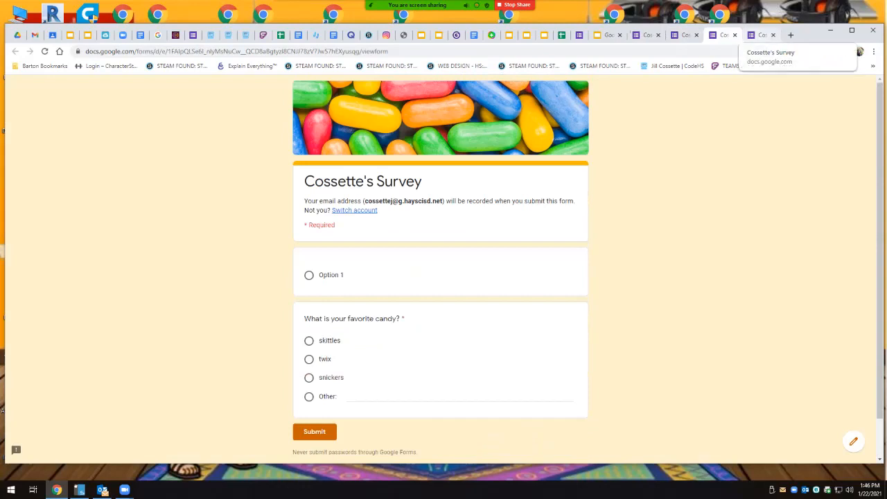
{"action": "left_click", "coordinate": [735, 34]}
{"action": "left_click", "coordinate": [735, 35]}
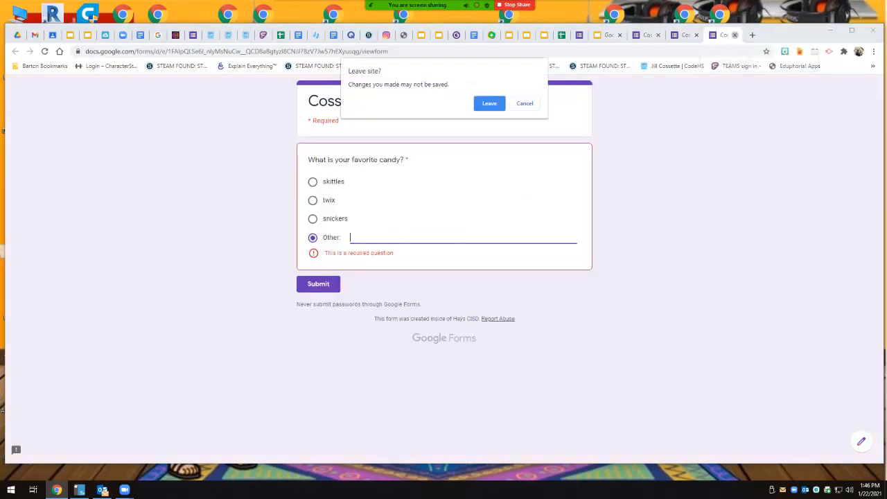
{"action": "key", "text": "Return"}
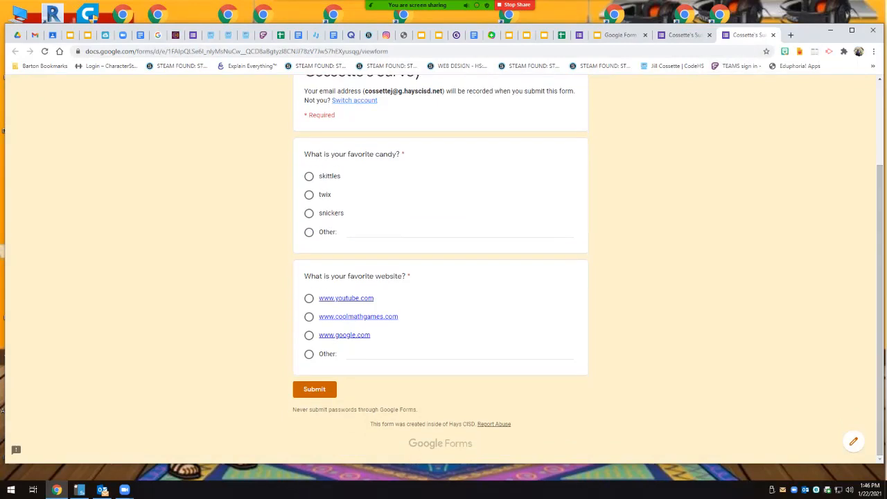
Step: Return to editing the form, open its sending options and produce a shortened shareable link
{"action": "scroll", "coordinate": [440, 270], "scroll_direction": "up", "scroll_amount": 2}
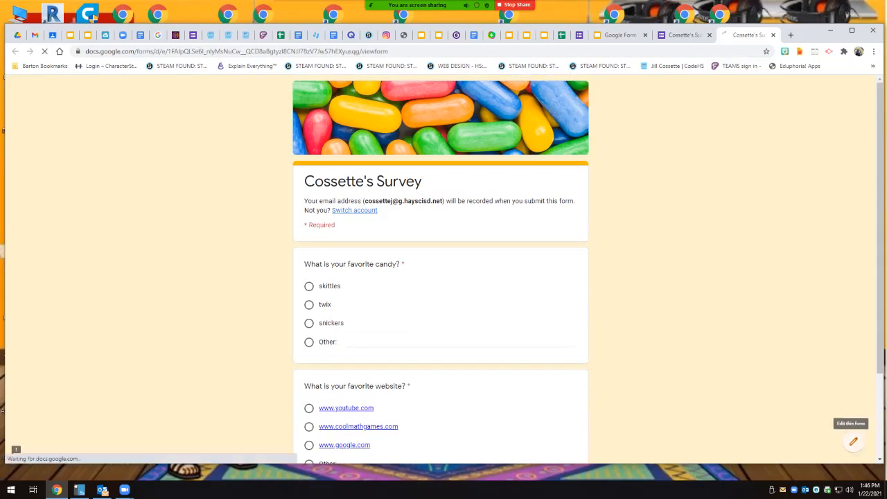
{"action": "left_click", "coordinate": [853, 442]}
{"action": "left_click", "coordinate": [802, 88]}
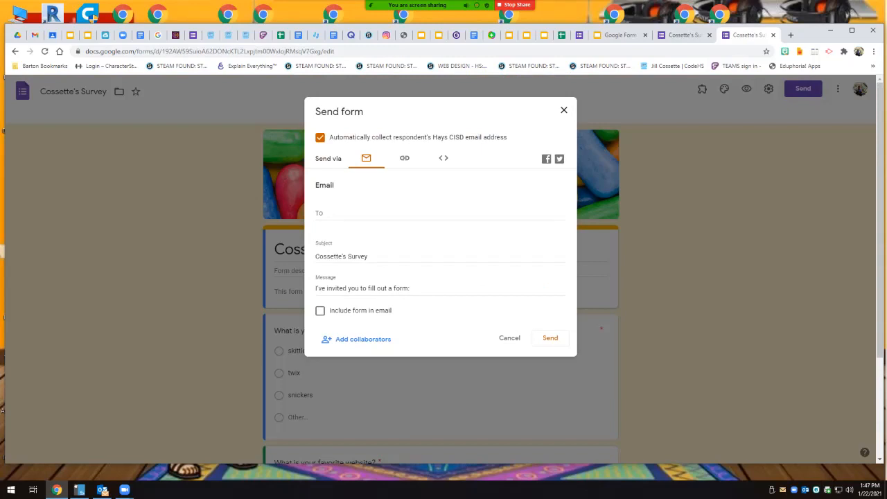
{"action": "left_click", "coordinate": [404, 158]}
{"action": "left_click", "coordinate": [319, 217]}
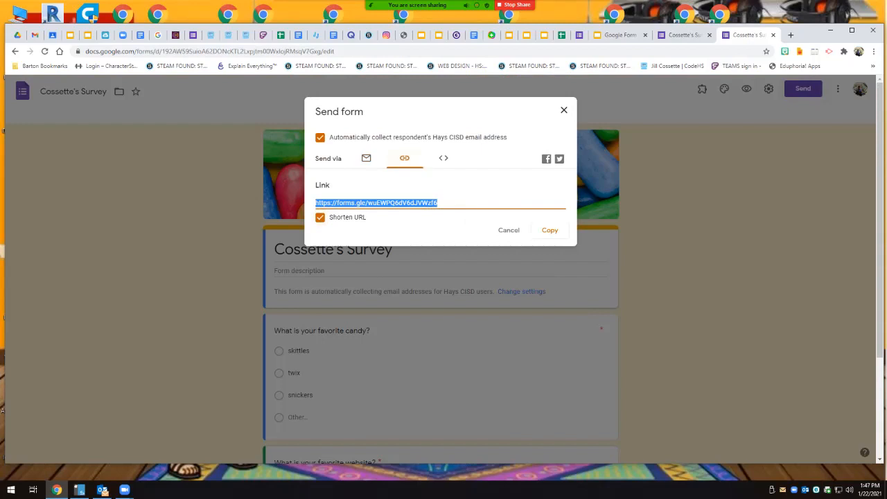
Step: Examine the email and HTML embed options for sending the form, returning to the shareable link
{"action": "left_click", "coordinate": [366, 158]}
{"action": "left_click", "coordinate": [441, 213]}
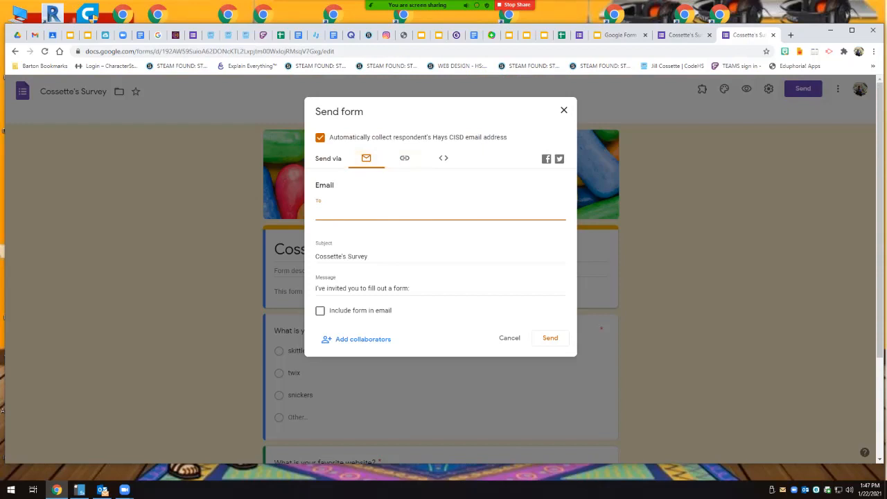
{"action": "left_click", "coordinate": [444, 158]}
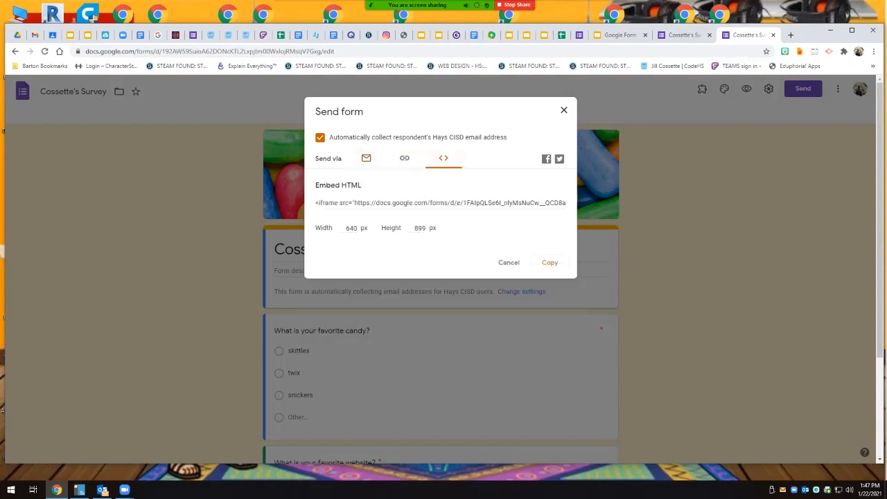
{"action": "left_click", "coordinate": [366, 158]}
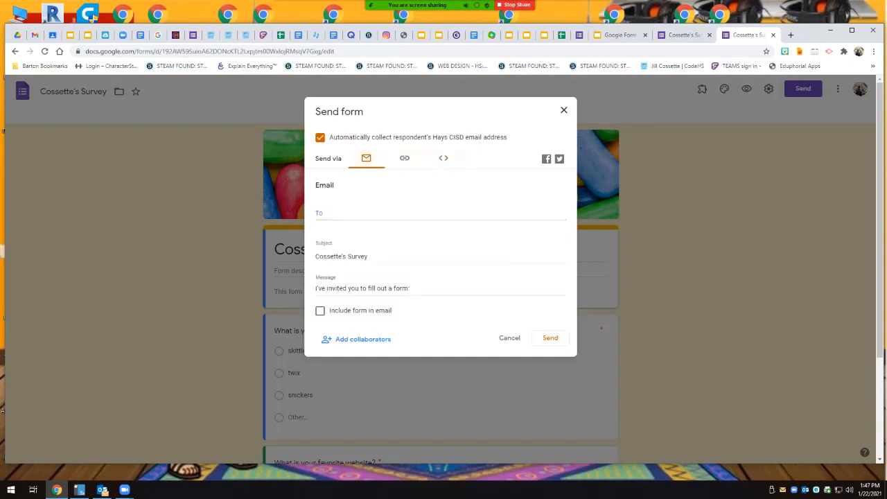
{"action": "left_click", "coordinate": [405, 158]}
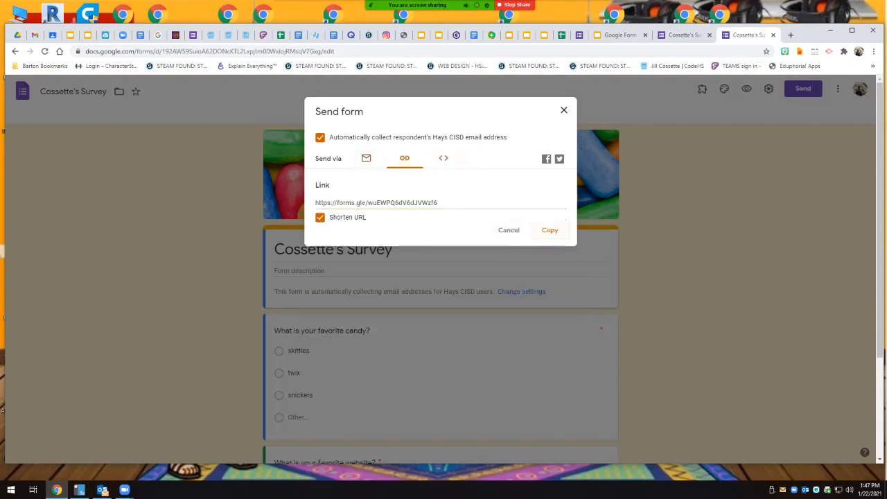
Step: Find Gmail through a web search in a new tab and start a new message
{"action": "left_click", "coordinate": [791, 34]}
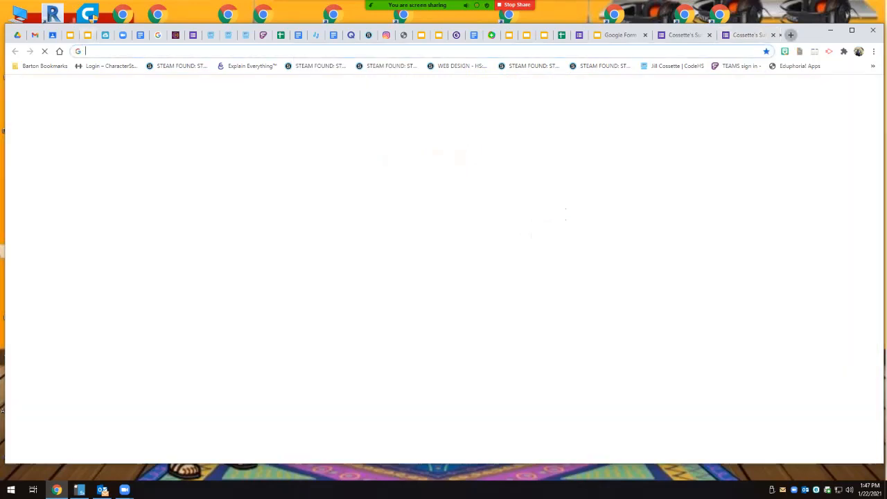
{"action": "type", "text": "gmail"}
{"action": "key", "text": "Return"}
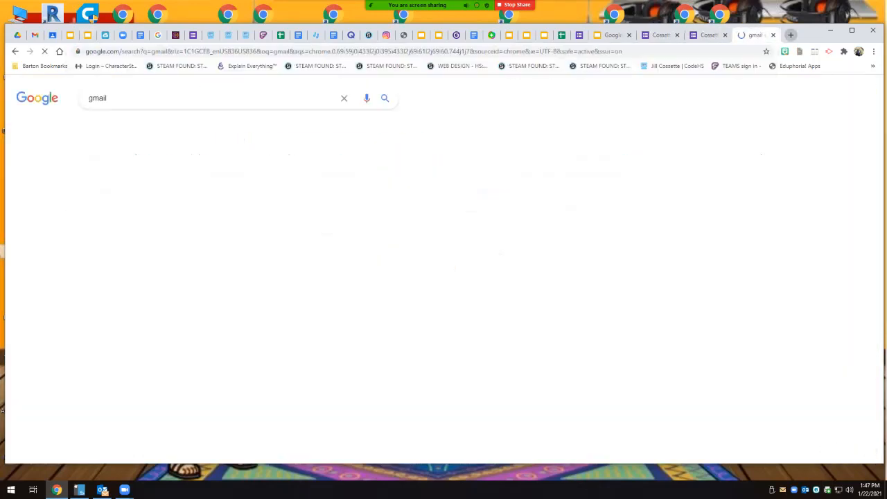
{"action": "left_click", "coordinate": [118, 179]}
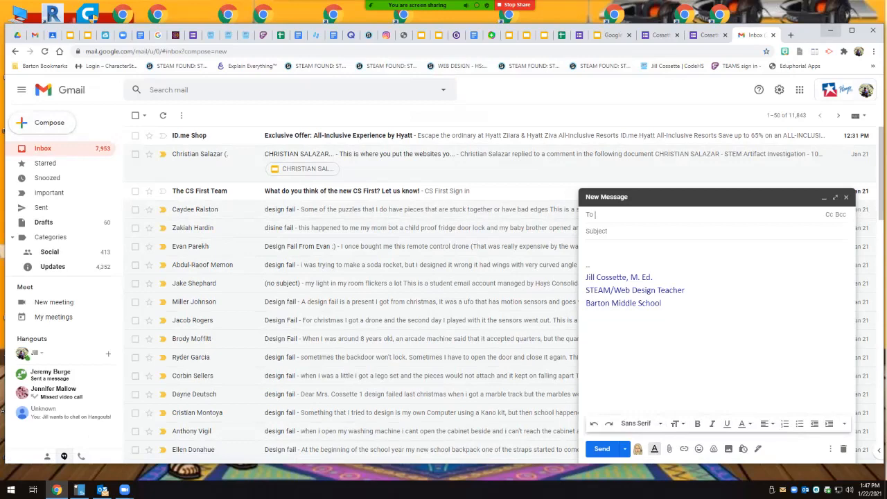
{"action": "left_click", "coordinate": [830, 30]}
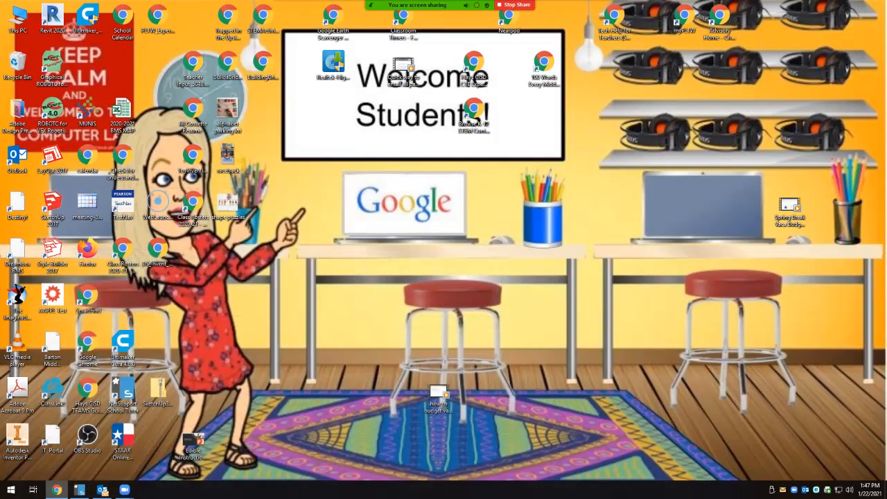
{"action": "left_click", "coordinate": [57, 490]}
Step: Address the new message to the sender's own school account and place the cursor in the message body
{"action": "type", "text": "jill"}
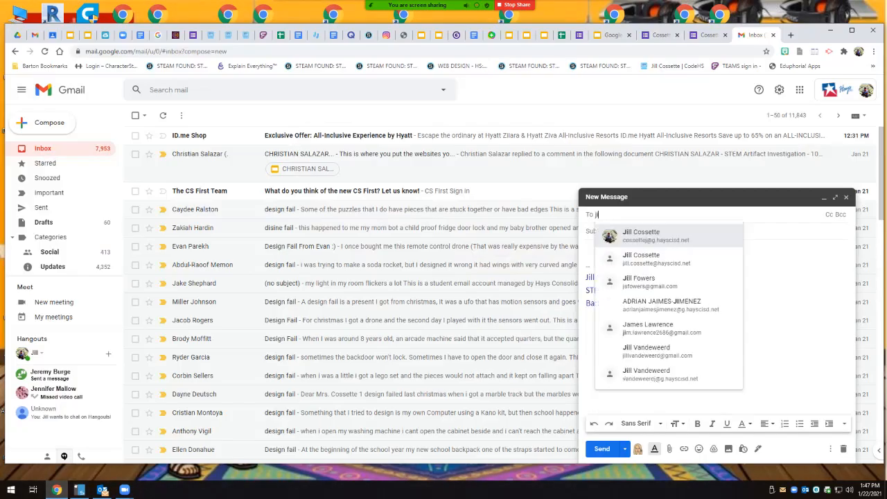
{"action": "key", "text": "BackSpace"}
{"action": "key", "text": "BackSpace"}
{"action": "key", "text": "BackSpace"}
{"action": "key", "text": "BackSpace"}
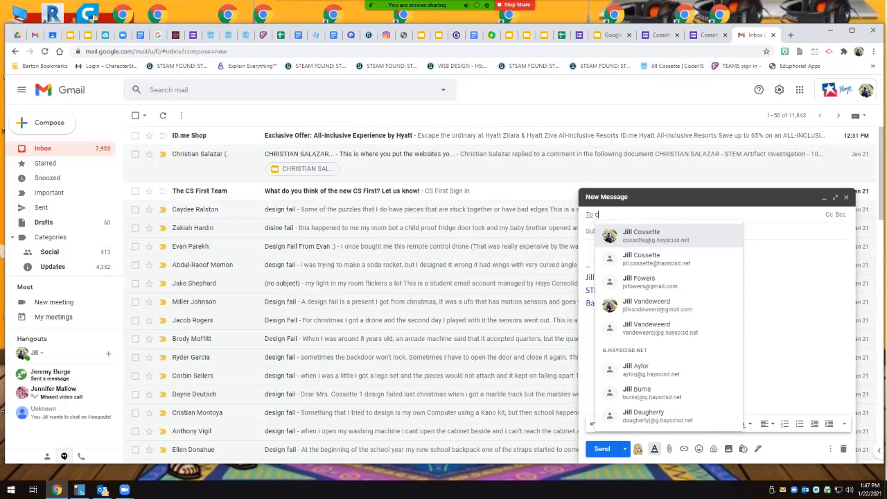
{"action": "type", "text": "coss"}
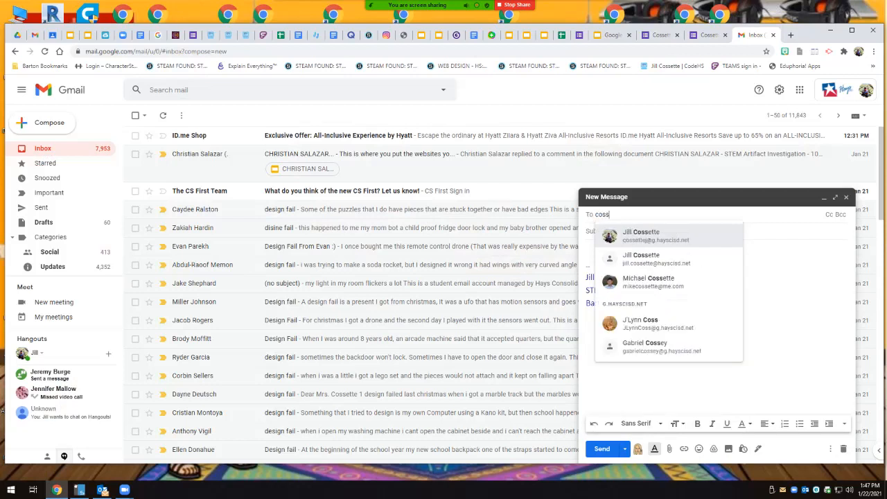
{"action": "key", "text": "Return"}
{"action": "left_click", "coordinate": [587, 249]}
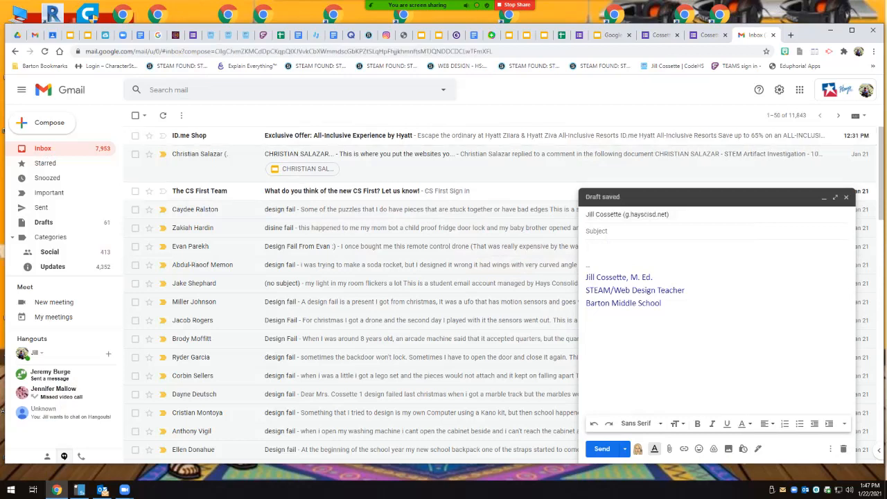
Step: Return to the survey and review its response summary, including the respondent list and both questions' pie charts
{"action": "left_click", "coordinate": [708, 36]}
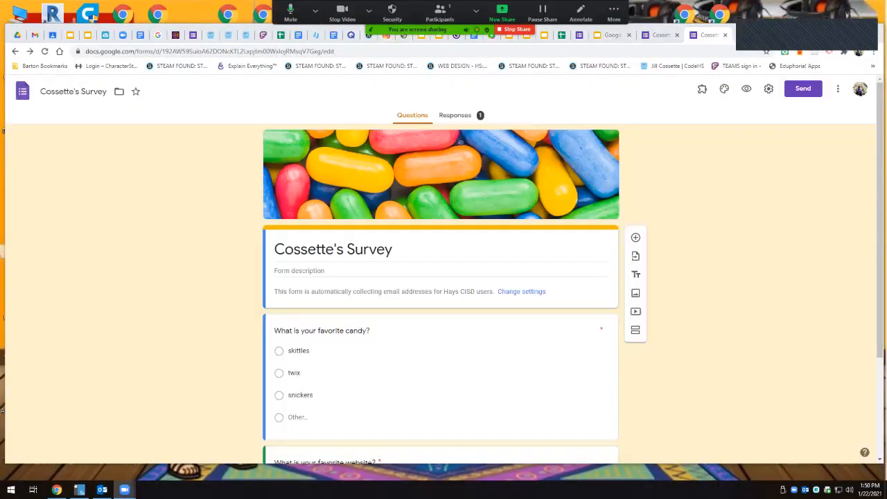
{"action": "left_click", "coordinate": [455, 116]}
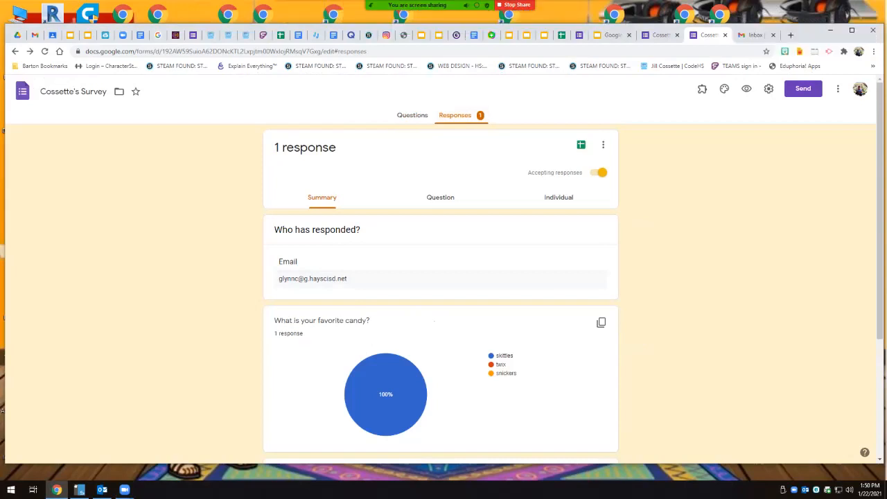
{"action": "scroll", "coordinate": [434, 320], "scroll_direction": "down", "scroll_amount": 2}
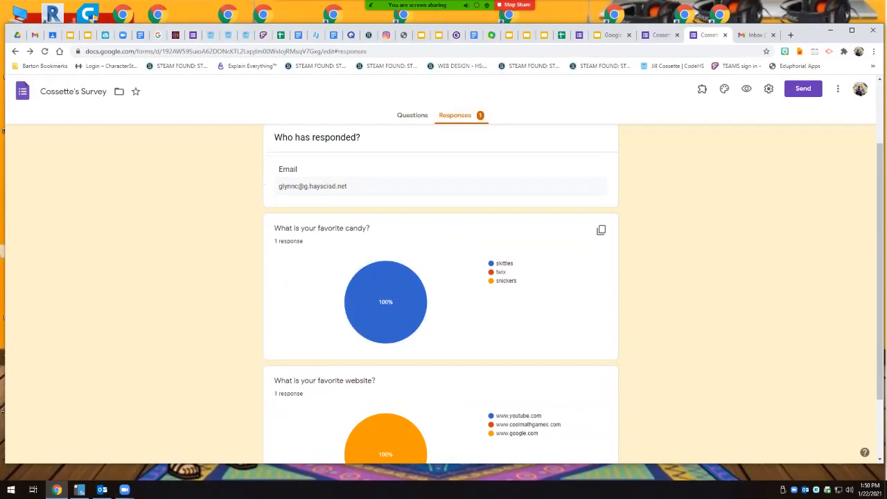
{"action": "scroll", "coordinate": [368, 400], "scroll_direction": "down", "scroll_amount": 1}
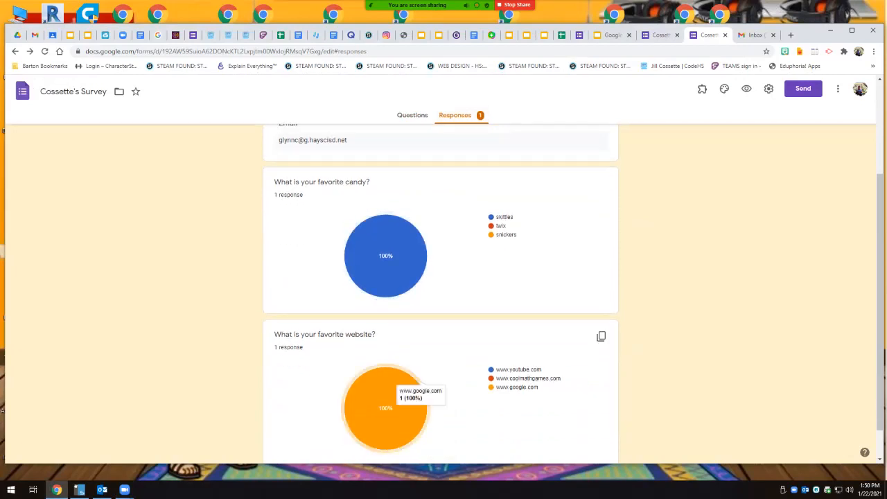
{"action": "scroll", "coordinate": [368, 400], "scroll_direction": "down", "scroll_amount": 1}
{"action": "scroll", "coordinate": [368, 400], "scroll_direction": "up", "scroll_amount": 4}
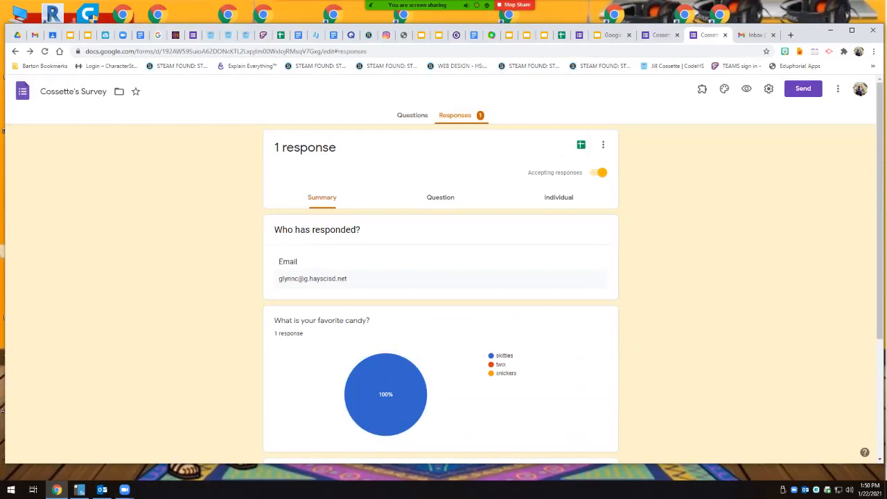
Step: Create a new spreadsheet for the form responses and widen the candy and website columns to fit their question headings
{"action": "left_click", "coordinate": [581, 145]}
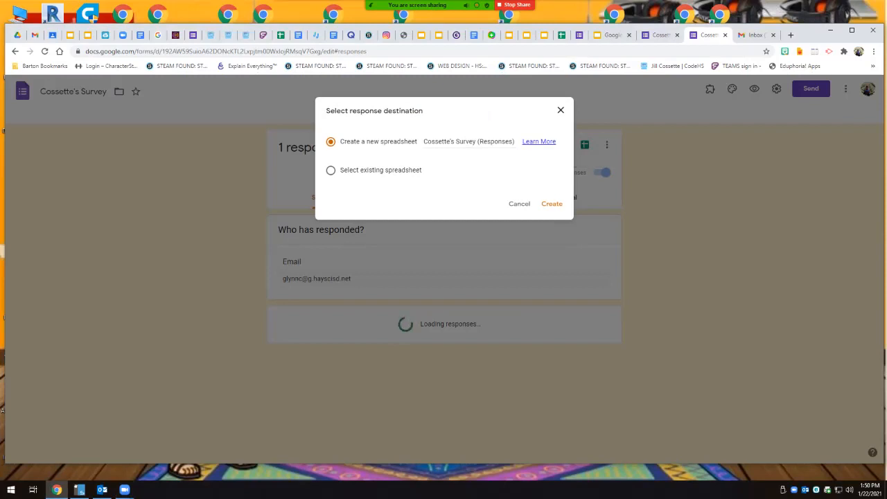
{"action": "left_click", "coordinate": [552, 204]}
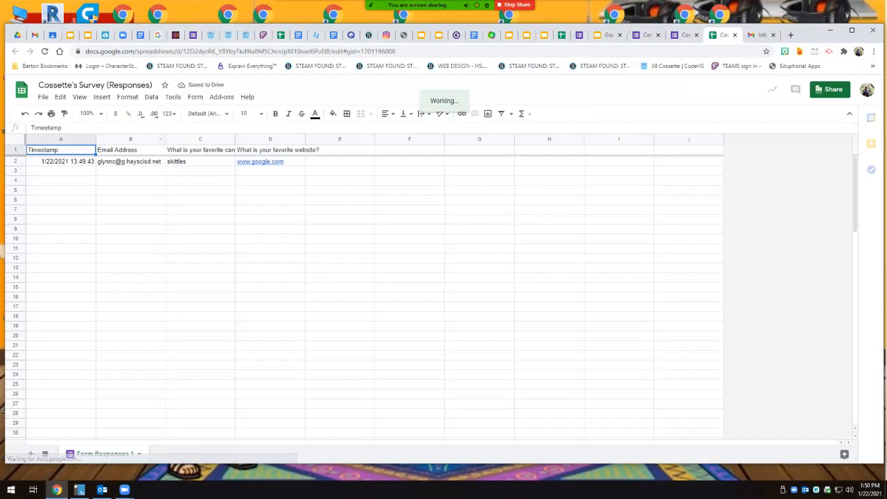
{"action": "left_click_drag", "start_coordinate": [235, 139], "coordinate": [263, 139]}
{"action": "left_click_drag", "start_coordinate": [333, 139], "coordinate": [372, 138]}
{"action": "left_click_drag", "start_coordinate": [214, 161], "coordinate": [215, 309]}
{"action": "left_click", "coordinate": [215, 325]}
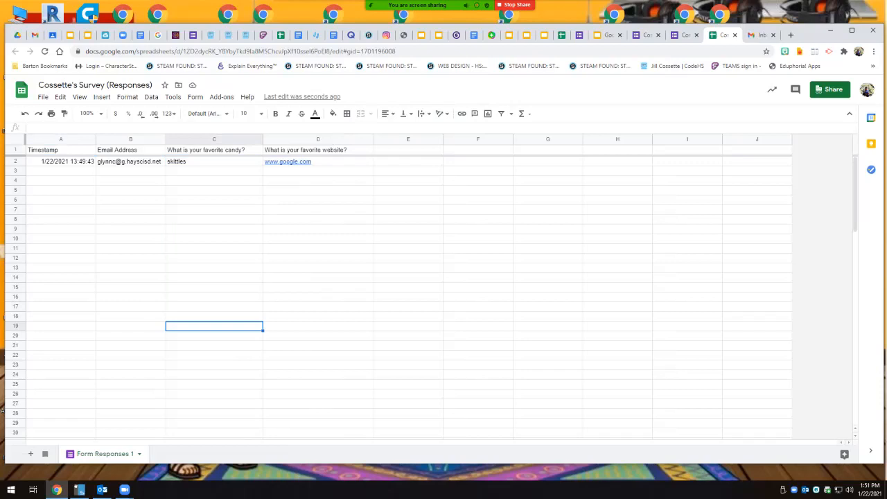
Step: Add two sample candy answers, entering twix in cells C3 and C4
{"action": "left_click", "coordinate": [214, 172]}
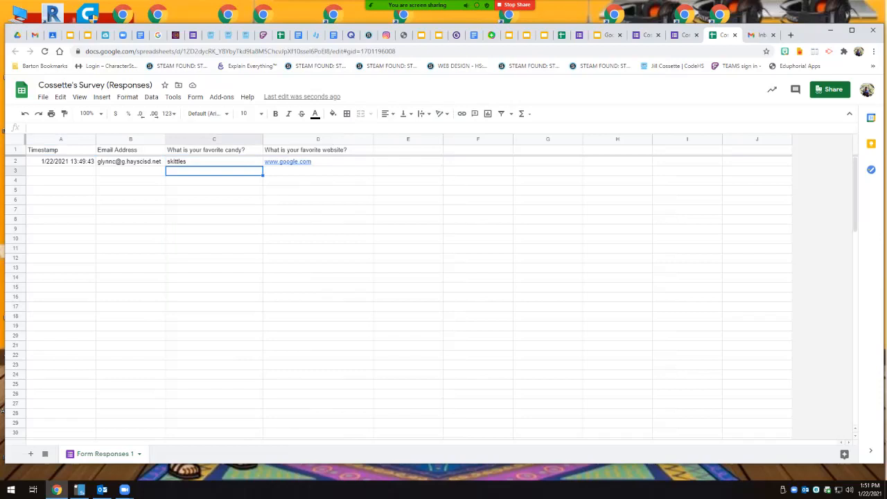
{"action": "type", "text": "twix"}
{"action": "key", "text": "Return"}
{"action": "type", "text": "twix"}
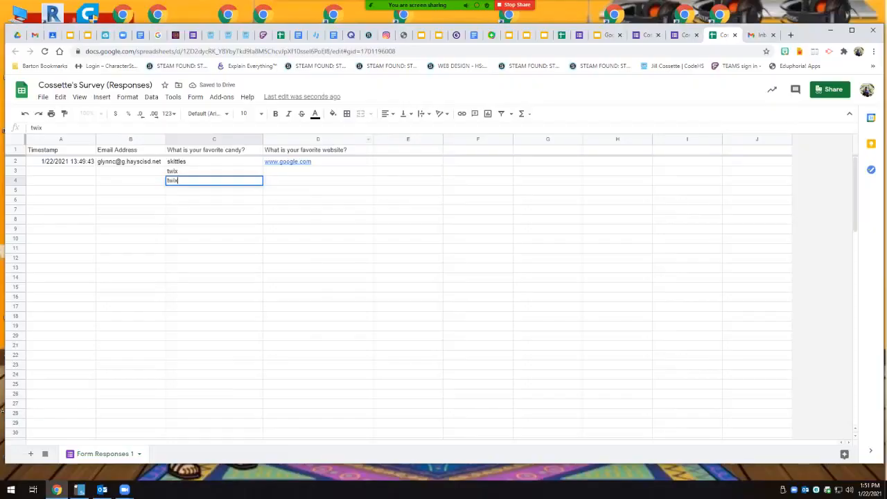
{"action": "key", "text": "Return"}
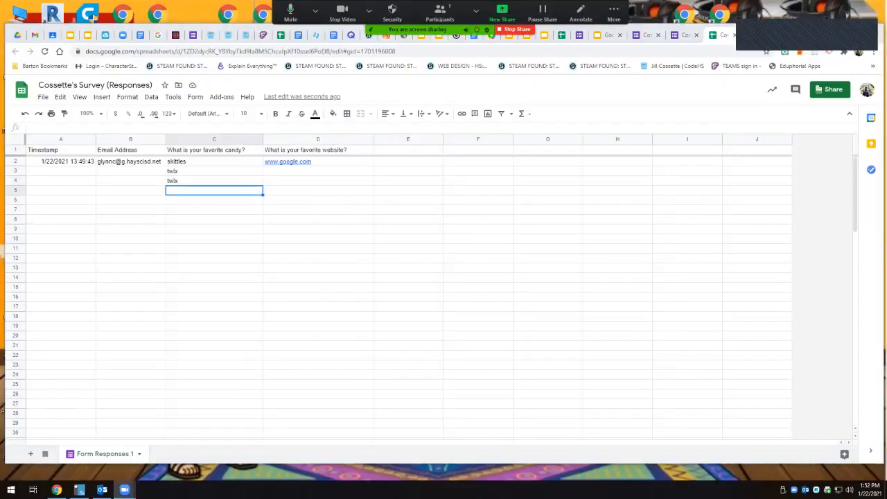
{"action": "left_click", "coordinate": [318, 171]}
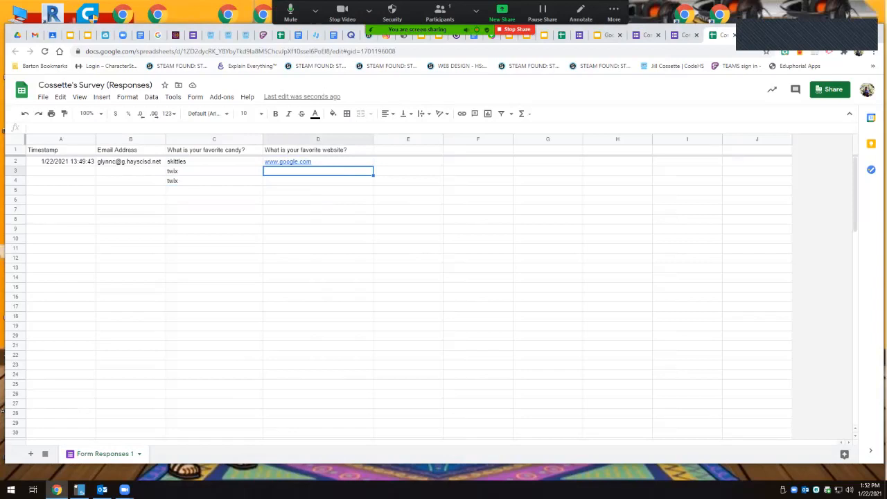
{"action": "type", "text": "youtube"}
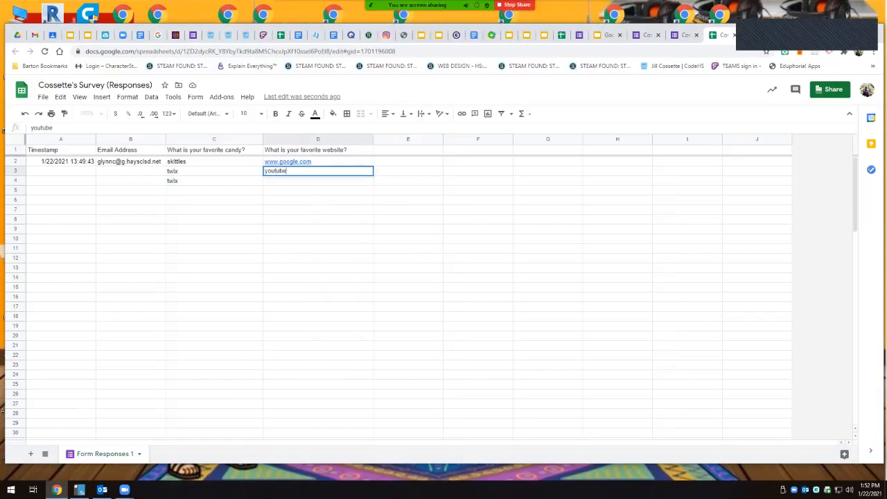
{"action": "key", "text": "Return"}
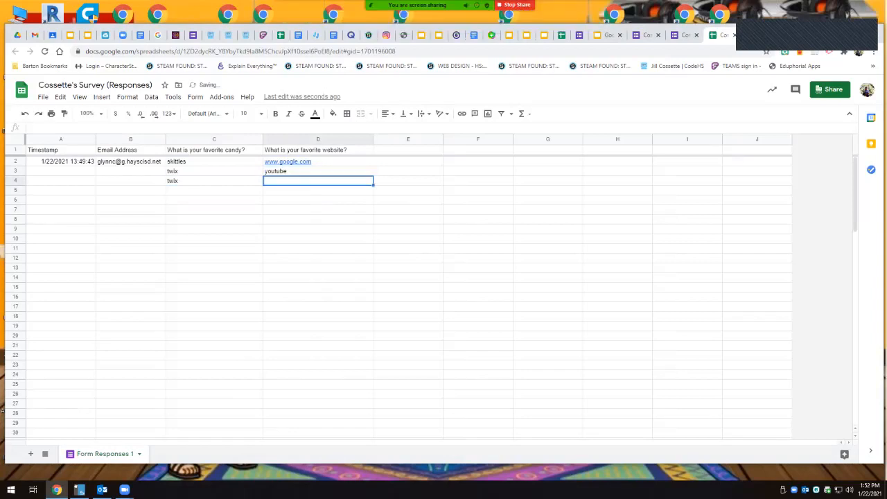
{"action": "type", "text": "www."}
{"action": "key", "text": "Return"}
{"action": "left_click", "coordinate": [318, 238]}
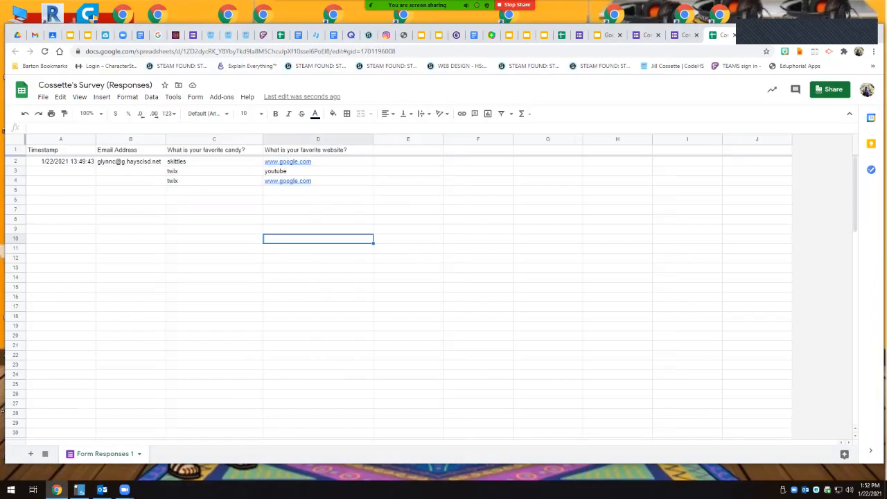
Step: Insert a pie chart of the candy answers in C1:C4 and place it below the response data
{"action": "left_click_drag", "start_coordinate": [214, 150], "coordinate": [214, 181]}
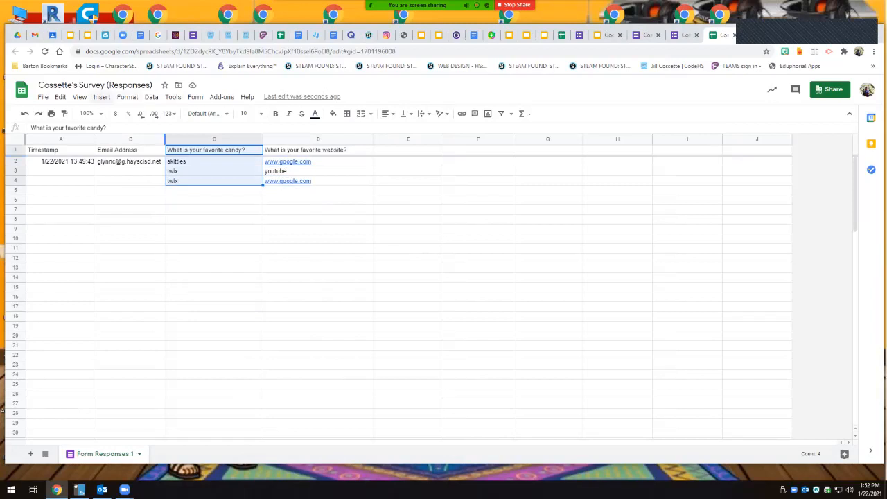
{"action": "left_click", "coordinate": [101, 97]}
{"action": "left_click", "coordinate": [116, 226]}
{"action": "left_click_drag", "start_coordinate": [346, 277], "coordinate": [168, 291]}
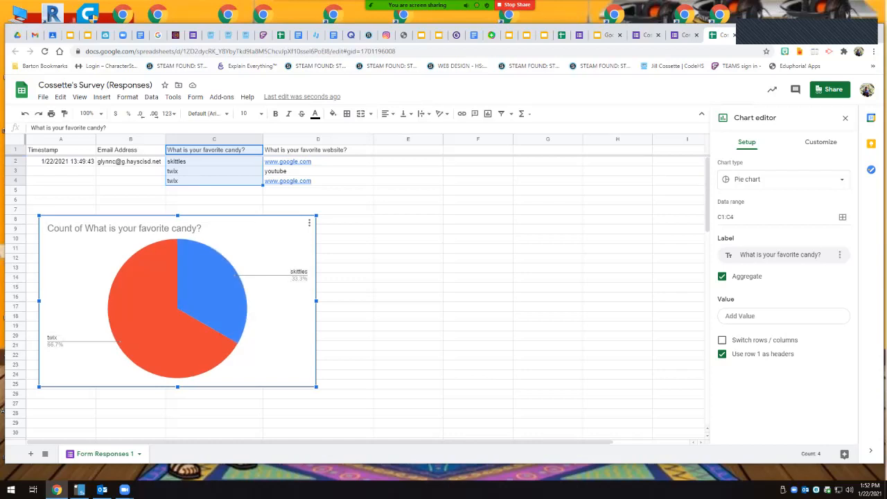
Step: Insert a pie chart of the website answers in D1:D4 and place it to the right of the candy chart
{"action": "left_click", "coordinate": [318, 210]}
{"action": "left_click_drag", "start_coordinate": [305, 149], "coordinate": [305, 181]}
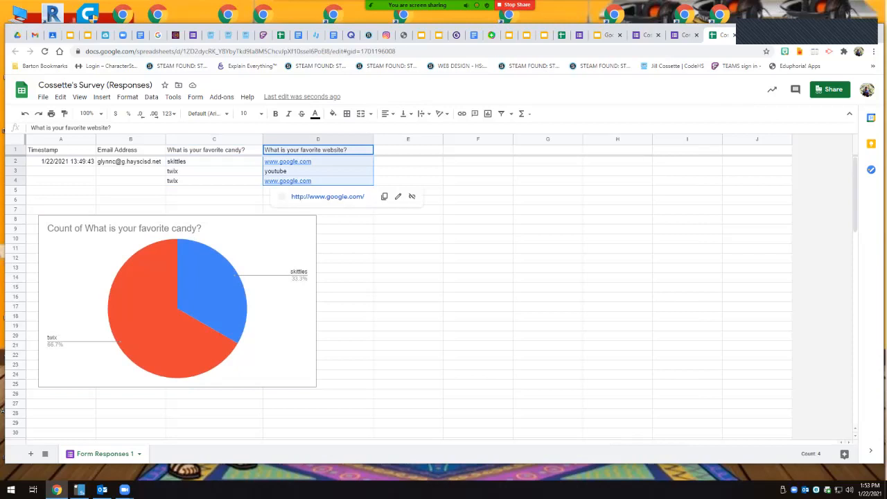
{"action": "left_click", "coordinate": [102, 97]}
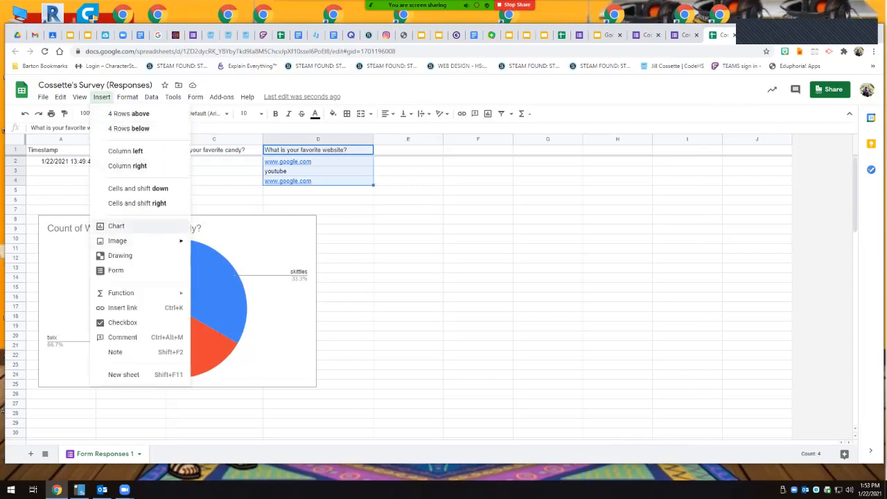
{"action": "left_click", "coordinate": [116, 226]}
{"action": "left_click_drag", "start_coordinate": [355, 277], "coordinate": [463, 291]}
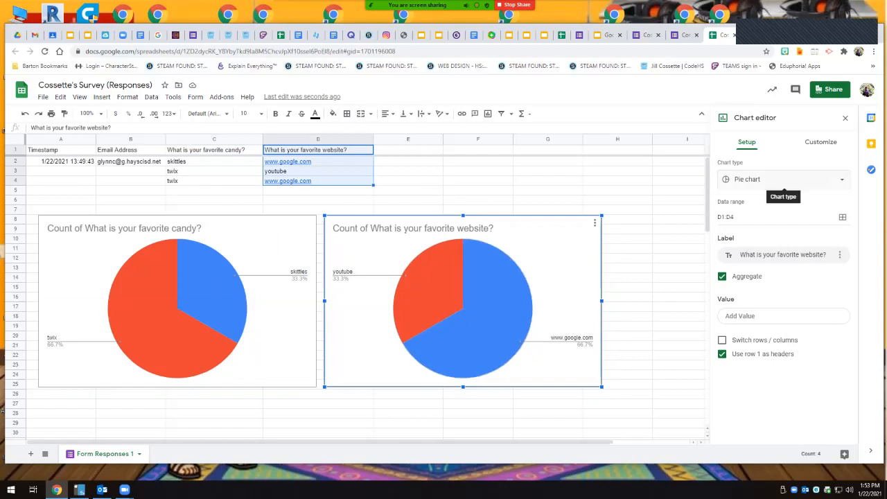
Step: Change the favorite website chart from a pie chart to a column chart and close the chart editor
{"action": "left_click", "coordinate": [783, 179]}
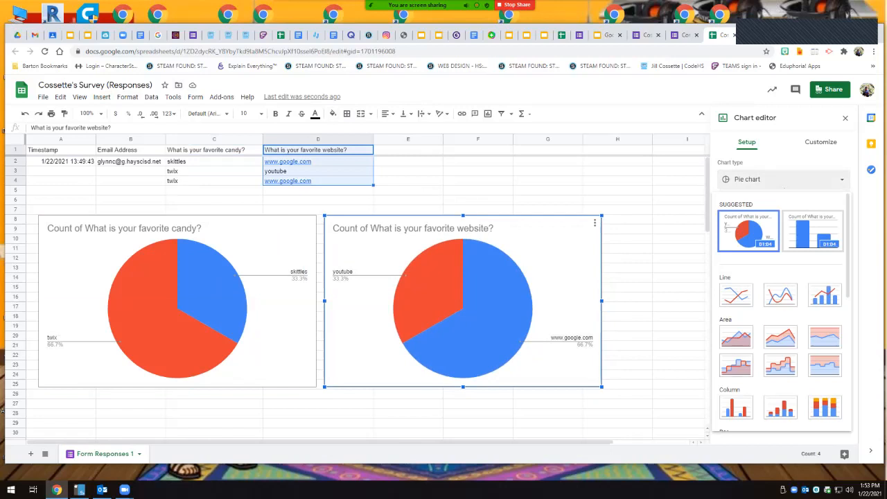
{"action": "scroll", "coordinate": [781, 311], "scroll_direction": "down", "scroll_amount": 3}
{"action": "left_click", "coordinate": [736, 315]}
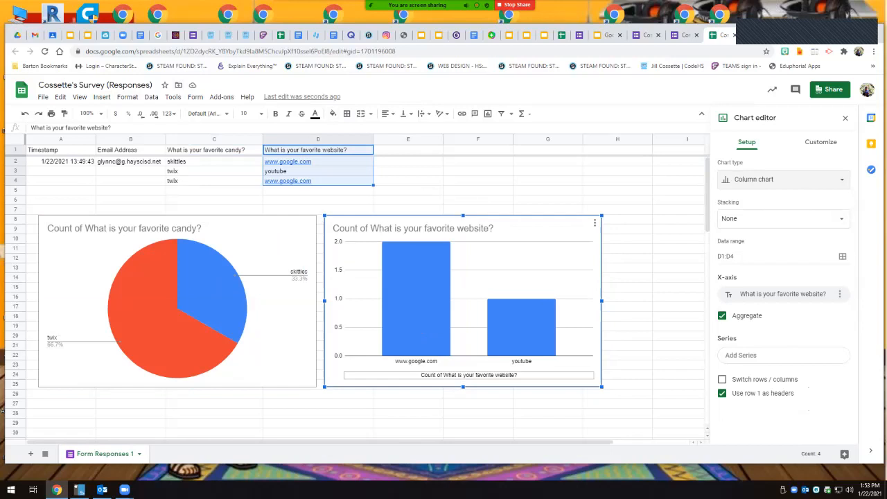
{"action": "left_click", "coordinate": [469, 375]}
{"action": "left_click", "coordinate": [627, 356]}
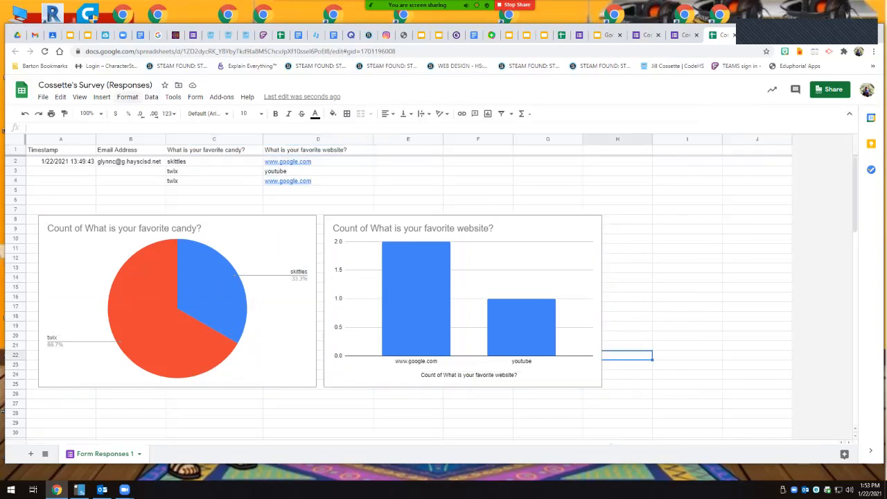
{"action": "left_click", "coordinate": [102, 97]}
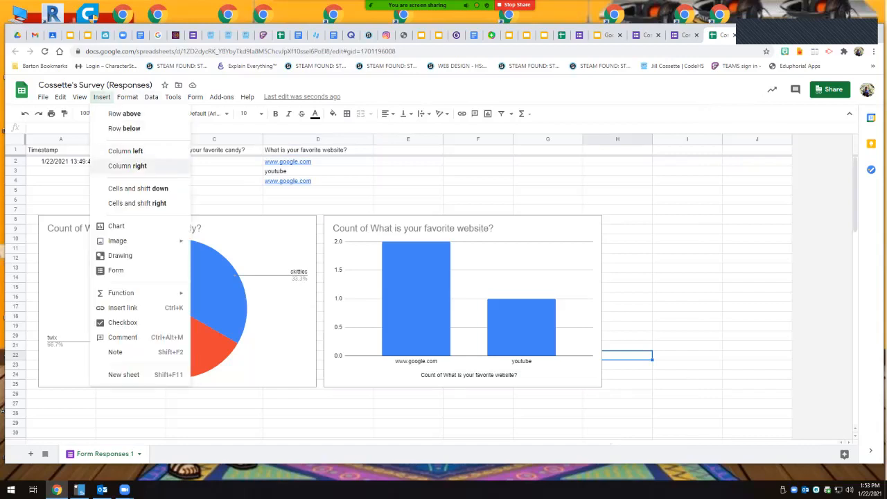
{"action": "left_click", "coordinate": [116, 226]}
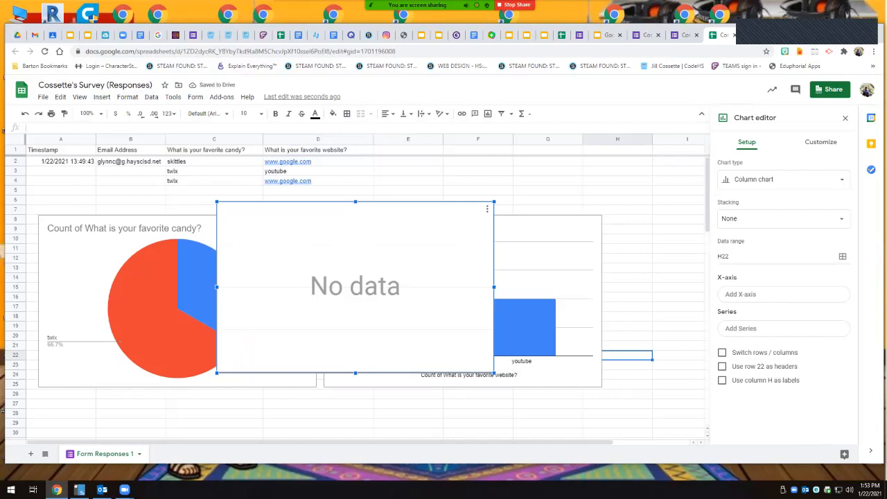
{"action": "key", "text": "Delete"}
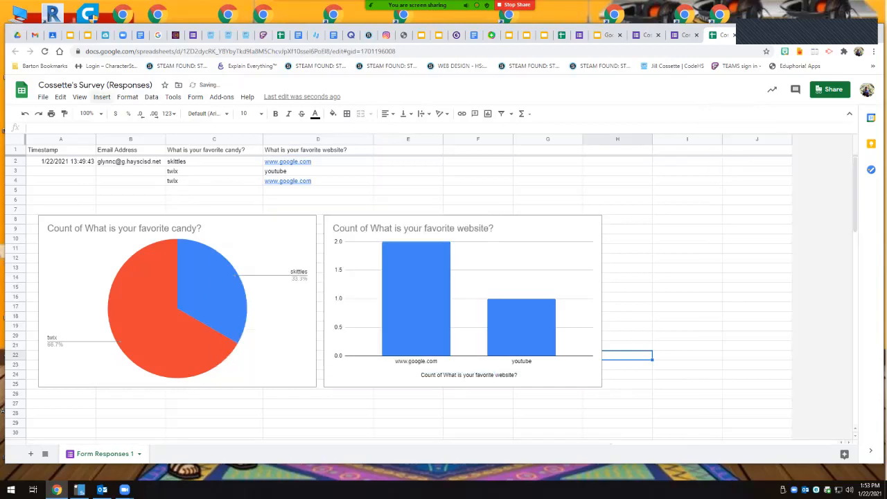
Step: Insert another chart of the website answers in D1:D4 and move it toward the right of the sheet
{"action": "left_click_drag", "start_coordinate": [318, 162], "coordinate": [319, 181]}
{"action": "left_click", "coordinate": [101, 96]}
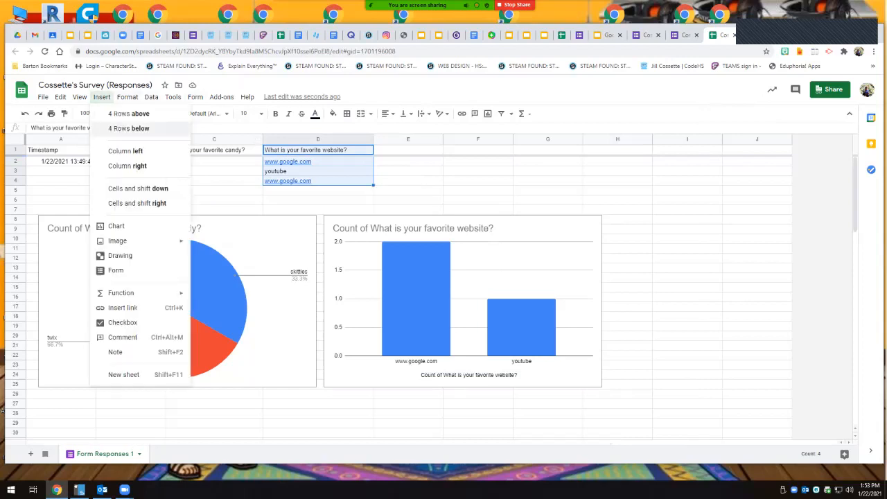
{"action": "left_click", "coordinate": [116, 226]}
{"action": "left_click_drag", "start_coordinate": [356, 270], "coordinate": [597, 274]}
Step: Examine the chart types offered for the new website chart, from line and area to pie, map and other charts
{"action": "left_click", "coordinate": [784, 180]}
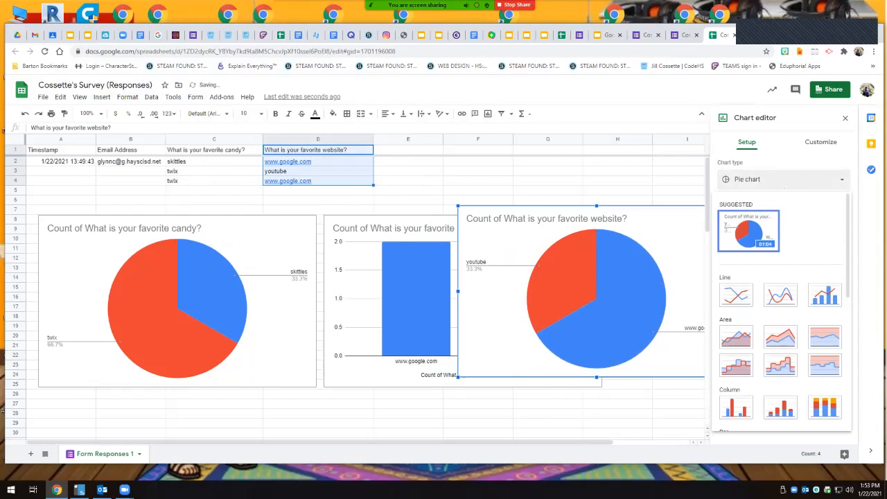
{"action": "scroll", "coordinate": [782, 305], "scroll_direction": "down", "scroll_amount": 2}
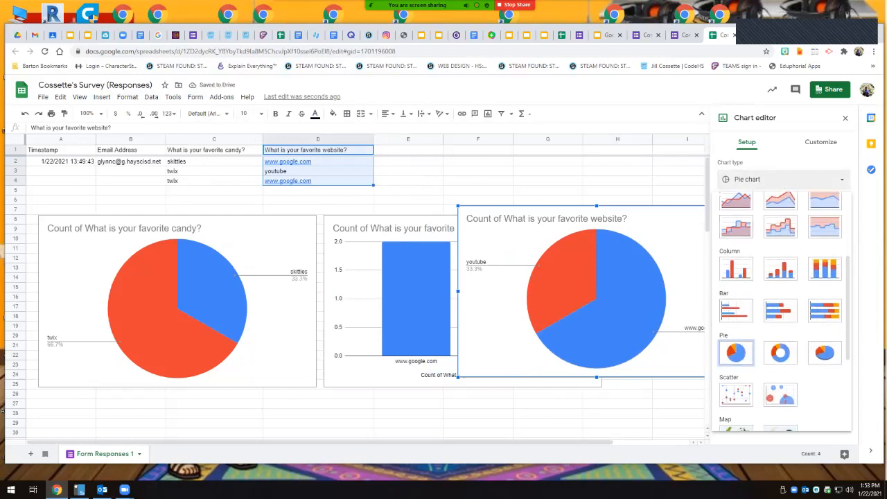
{"action": "scroll", "coordinate": [737, 315], "scroll_direction": "down", "scroll_amount": 2}
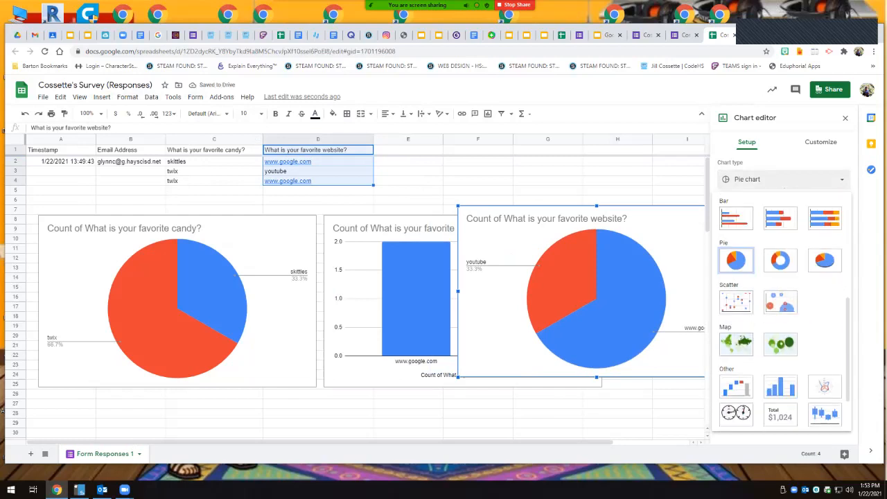
{"action": "scroll", "coordinate": [736, 305], "scroll_direction": "up", "scroll_amount": 1}
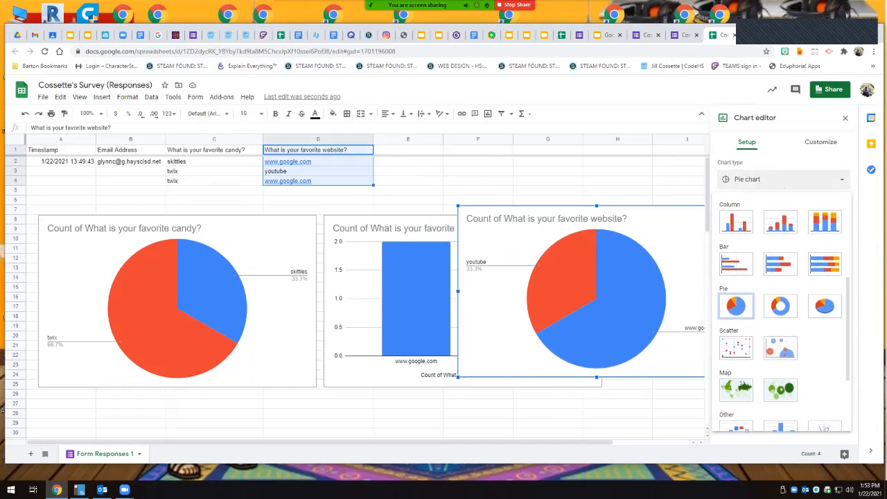
{"action": "scroll", "coordinate": [736, 305], "scroll_direction": "up", "scroll_amount": 3}
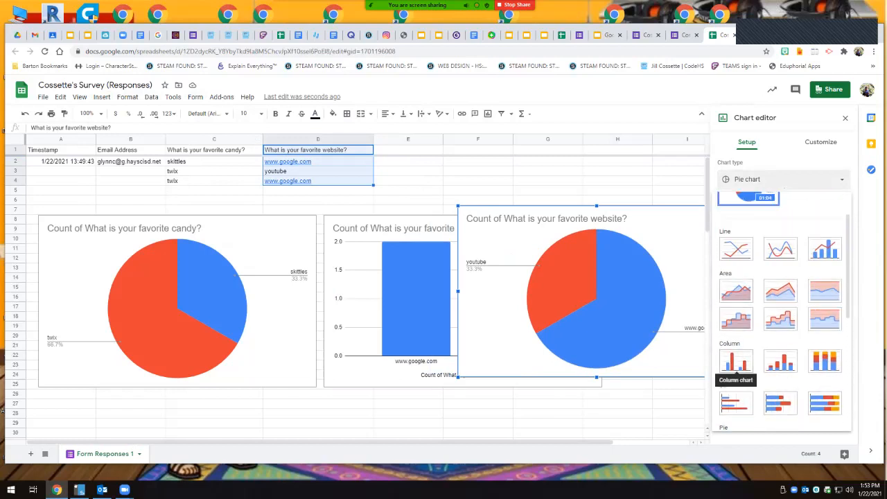
{"action": "scroll", "coordinate": [737, 305], "scroll_direction": "up", "scroll_amount": 1}
{"action": "scroll", "coordinate": [736, 305], "scroll_direction": "down", "scroll_amount": 1}
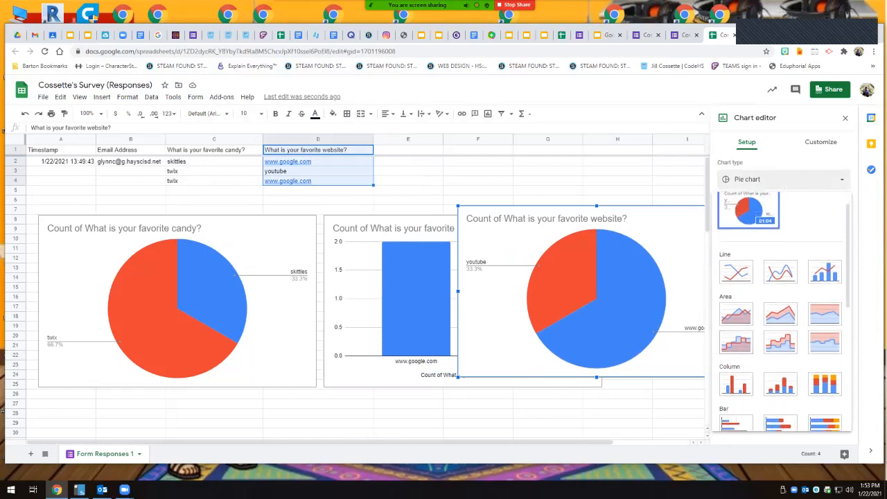
{"action": "scroll", "coordinate": [736, 409], "scroll_direction": "up", "scroll_amount": 1}
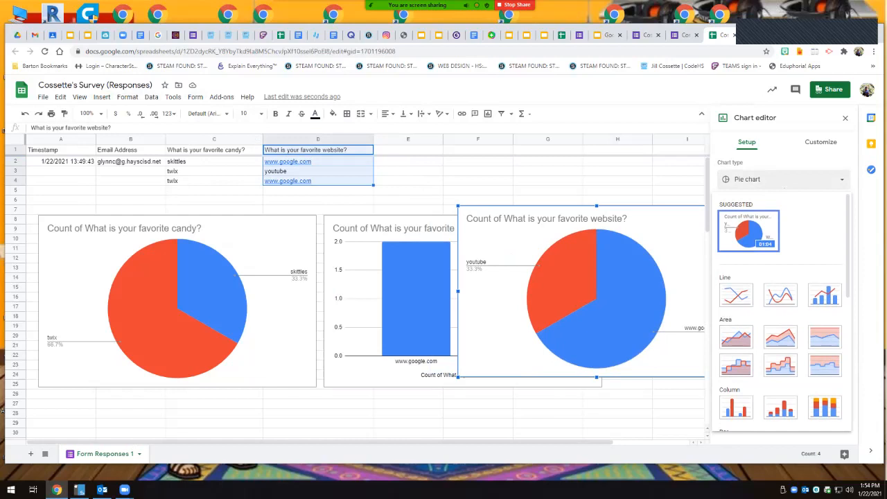
{"action": "left_click", "coordinate": [784, 182]}
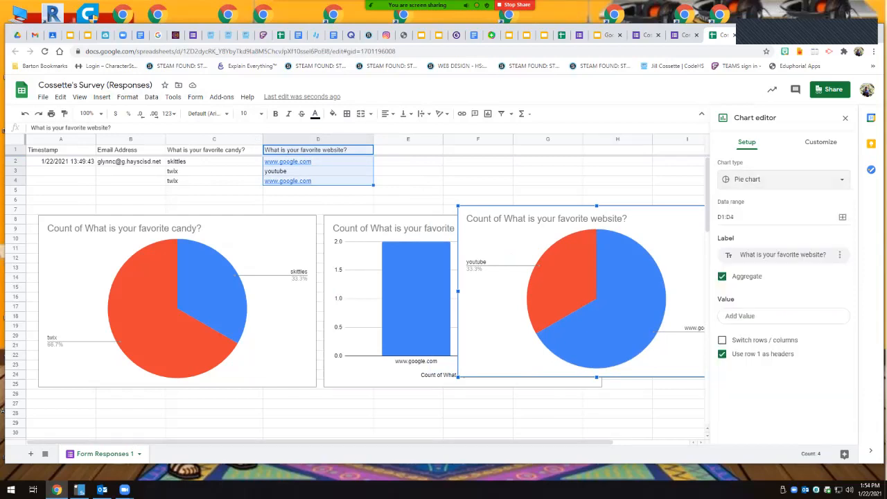
Step: Delete the extra pie chart of the website answers
{"action": "key", "text": "Delete"}
{"action": "left_click", "coordinate": [687, 317]}
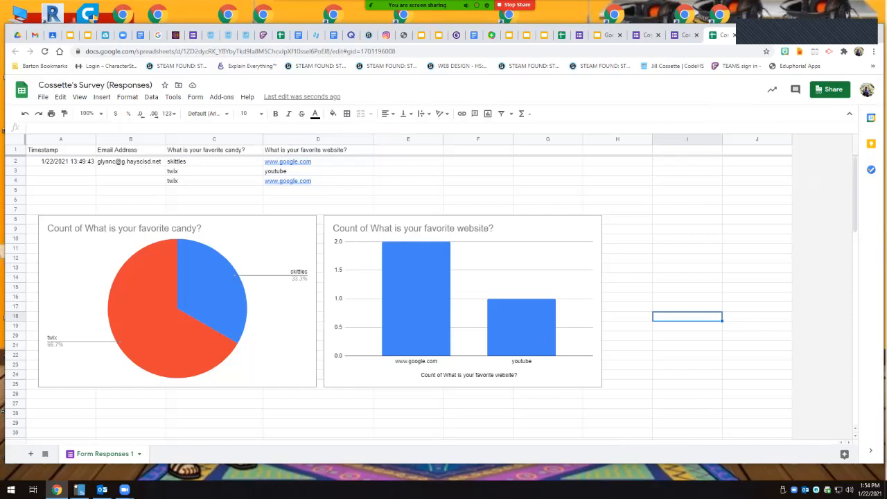
Step: Set the responses spreadsheet's link sharing to Anyone with the link as Viewer and copy the link
{"action": "left_click", "coordinate": [830, 89]}
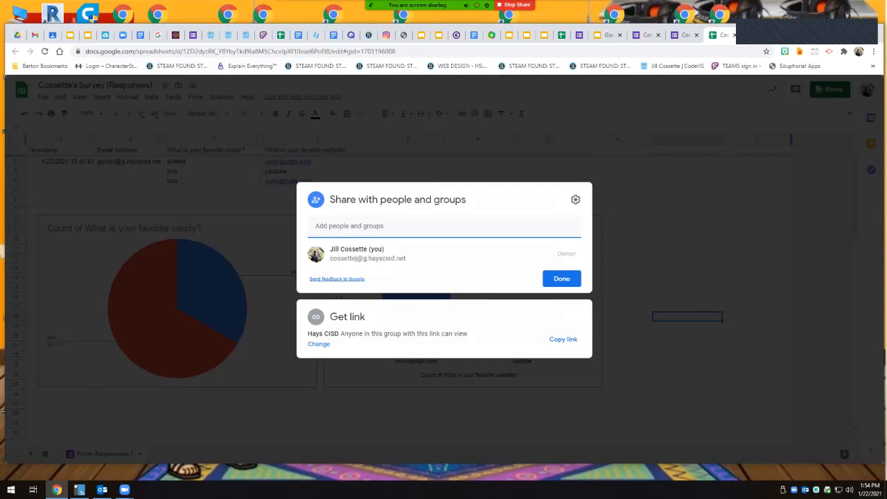
{"action": "left_click", "coordinate": [402, 333]}
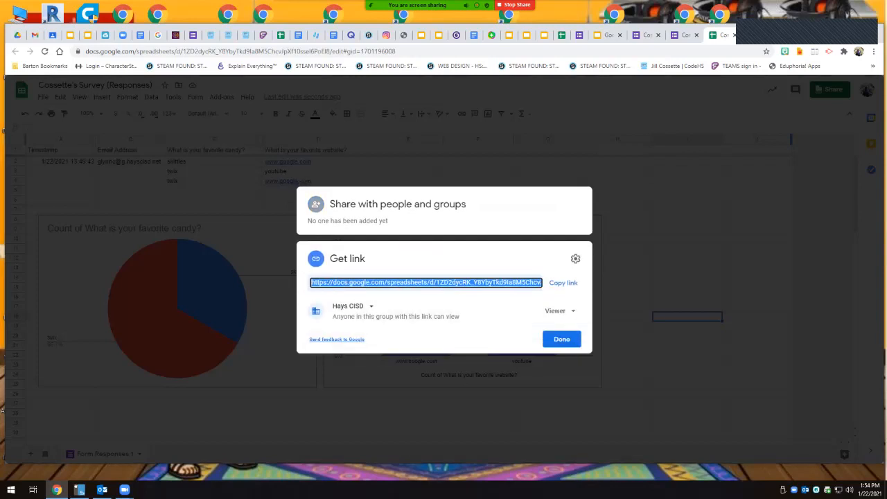
{"action": "left_click", "coordinate": [351, 306]}
{"action": "left_click", "coordinate": [370, 326]}
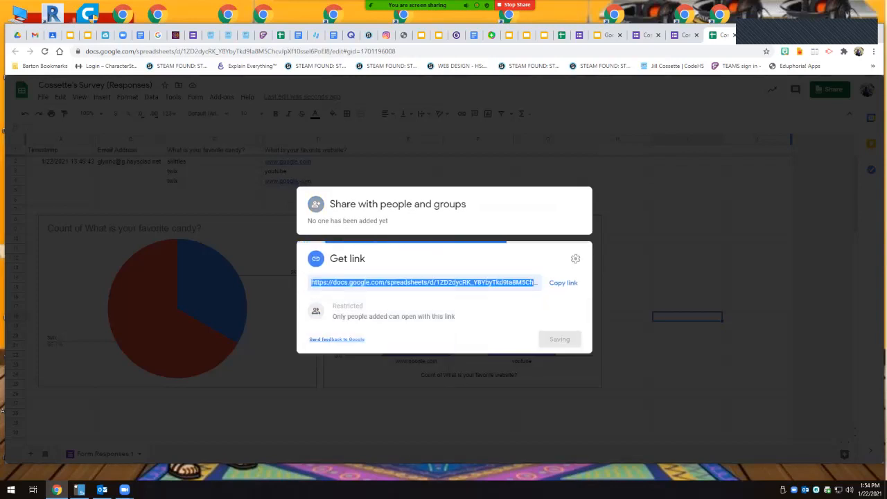
{"action": "left_click", "coordinate": [351, 306]}
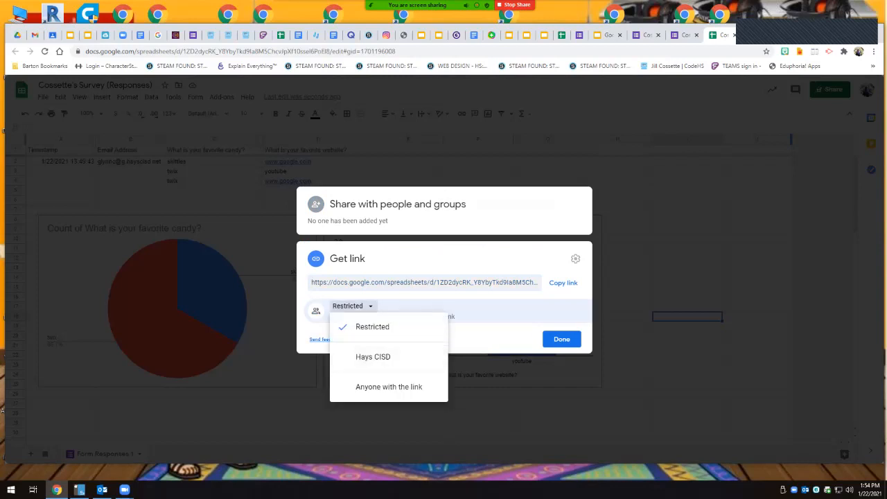
{"action": "left_click", "coordinate": [389, 387]}
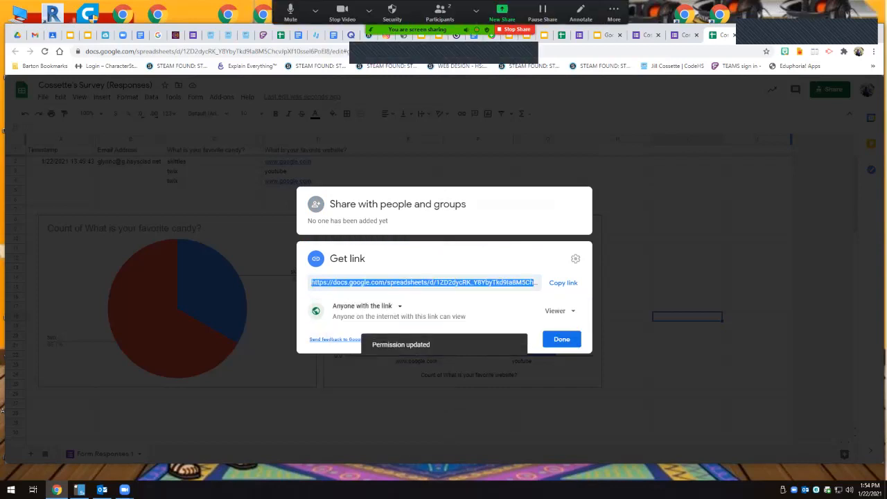
{"action": "left_click", "coordinate": [563, 282]}
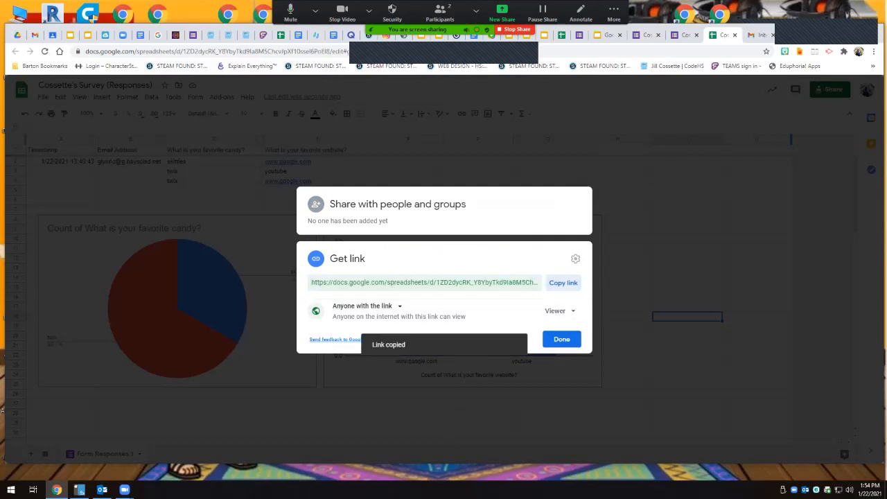
Step: Switch to the Google Slides project and paste the spreadsheet link under the Google sheet prompt on the Step 2 slide
{"action": "left_click", "coordinate": [607, 35]}
{"action": "left_click", "coordinate": [433, 326]}
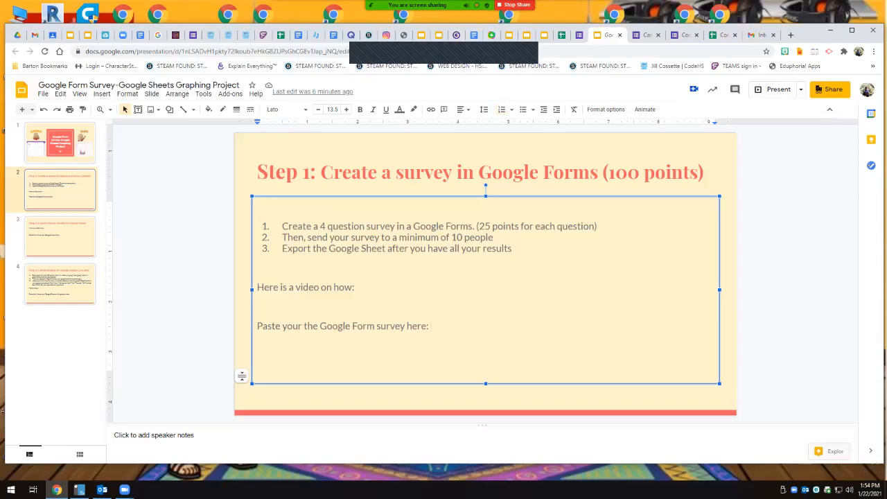
{"action": "right_click", "coordinate": [449, 309]}
{"action": "left_click", "coordinate": [783, 298]}
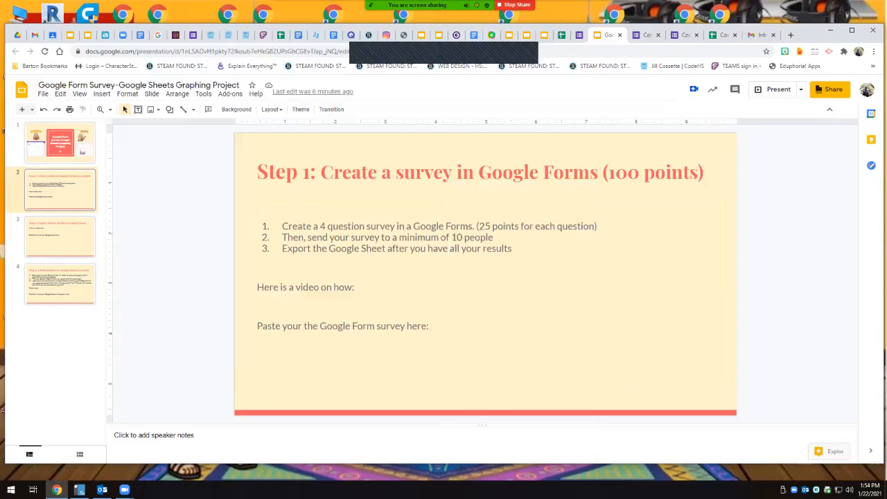
{"action": "key", "text": "Down"}
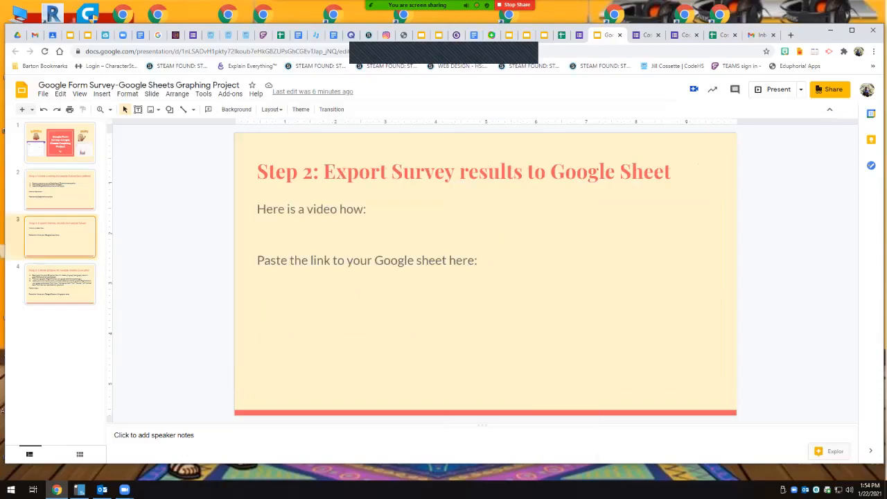
{"action": "left_click", "coordinate": [500, 258]}
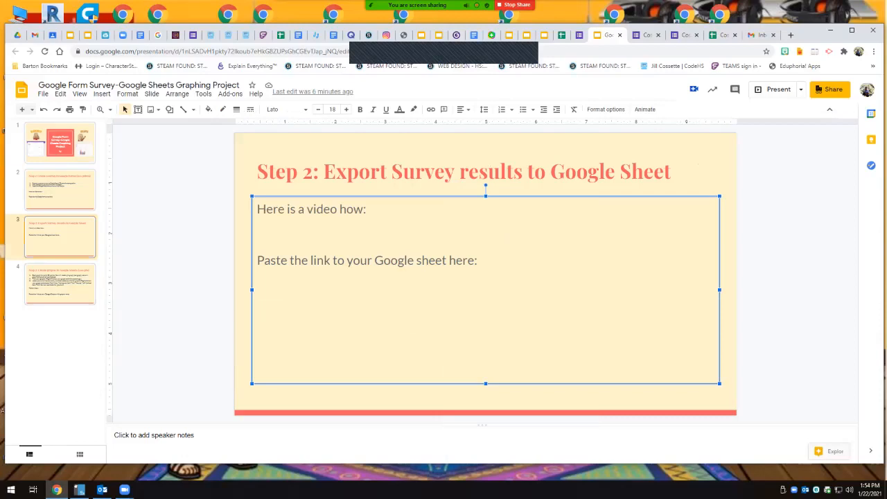
{"action": "left_click", "coordinate": [478, 260]}
{"action": "right_click", "coordinate": [494, 204]}
{"action": "left_click", "coordinate": [548, 257]}
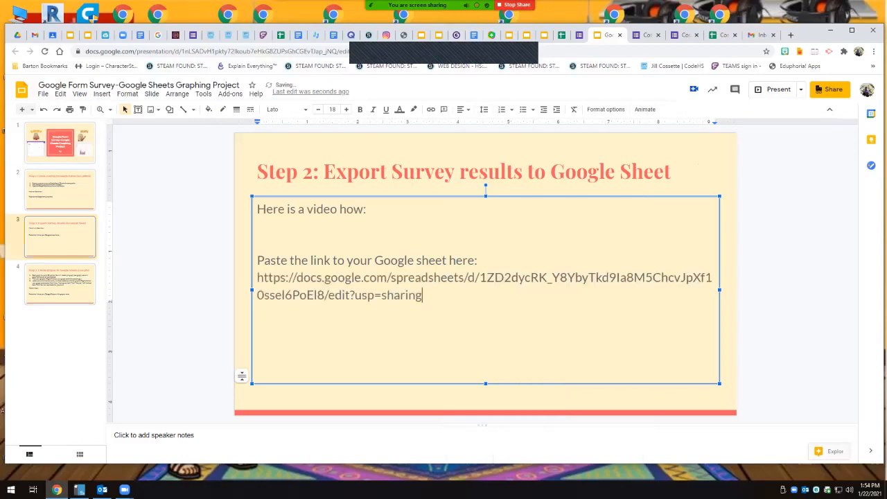
Step: Place the text cursor after the survey prompt on the Step 1 slide, and copy the survey's shortened link from Google Forms
{"action": "left_click", "coordinate": [60, 190]}
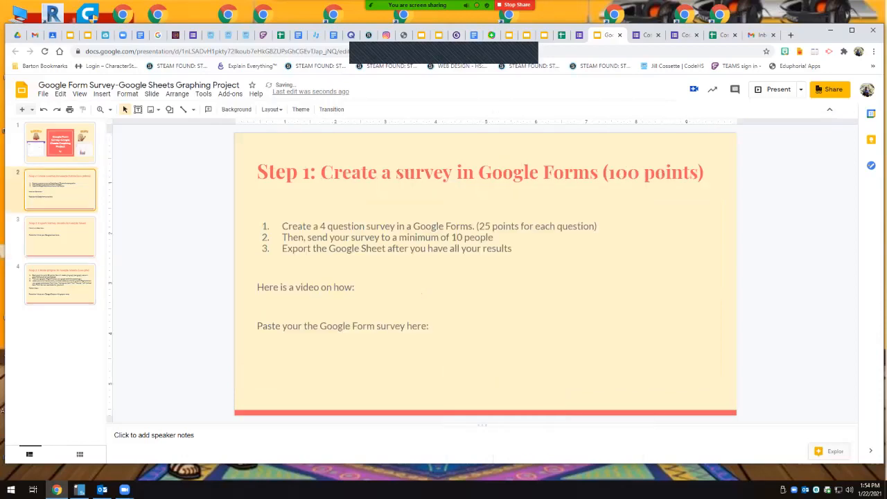
{"action": "left_click", "coordinate": [433, 326]}
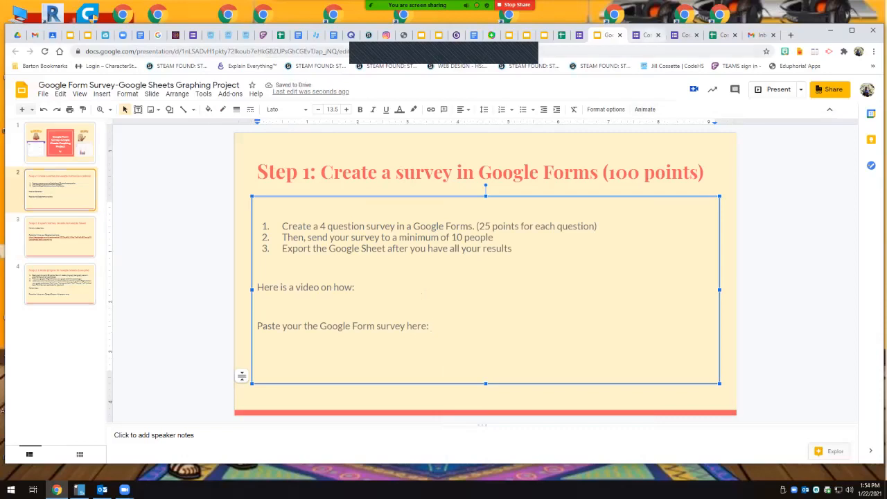
{"action": "left_click", "coordinate": [644, 35]}
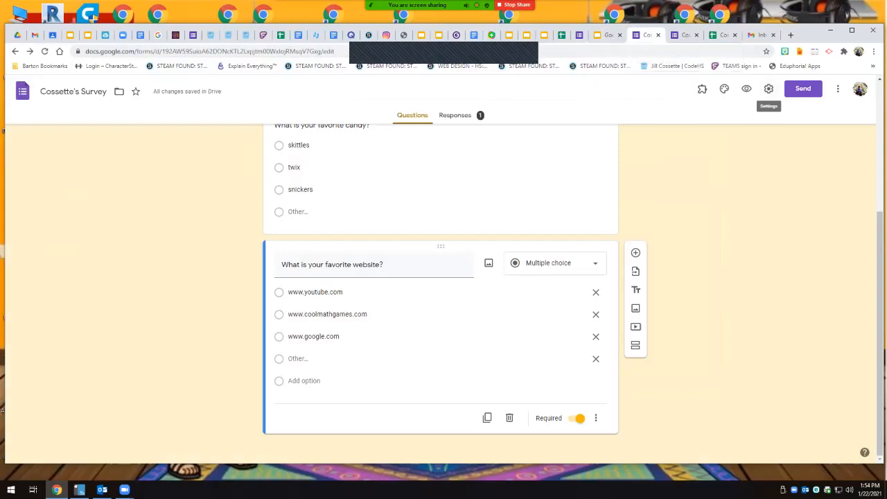
{"action": "left_click", "coordinate": [803, 89]}
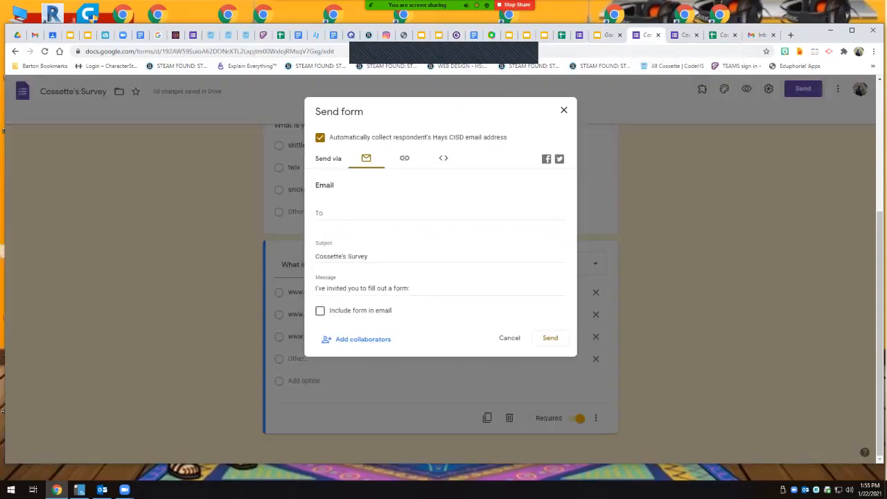
{"action": "left_click", "coordinate": [405, 159]}
{"action": "left_click", "coordinate": [320, 217]}
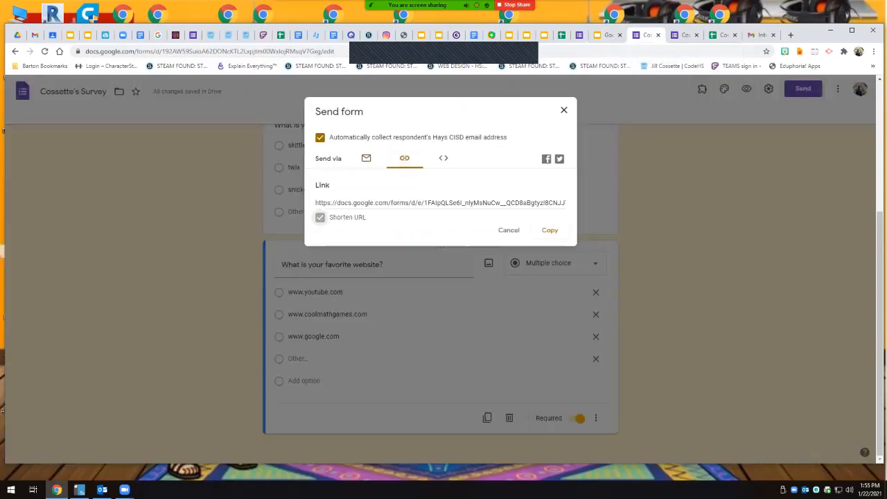
{"action": "left_click", "coordinate": [550, 230]}
Step: Paste the survey link after the Google Form prompt on the Step 1 slide in Google Slides, and open the Step 2 slide
{"action": "left_click", "coordinate": [608, 36]}
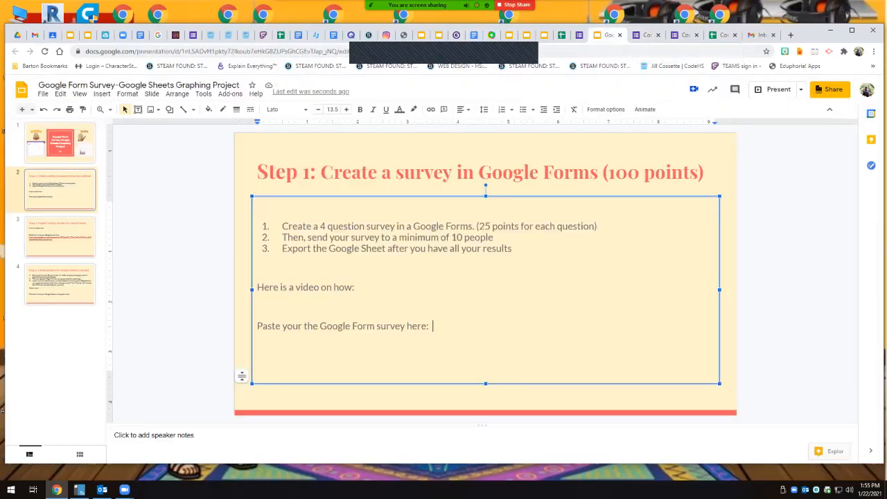
{"action": "right_click", "coordinate": [434, 326]}
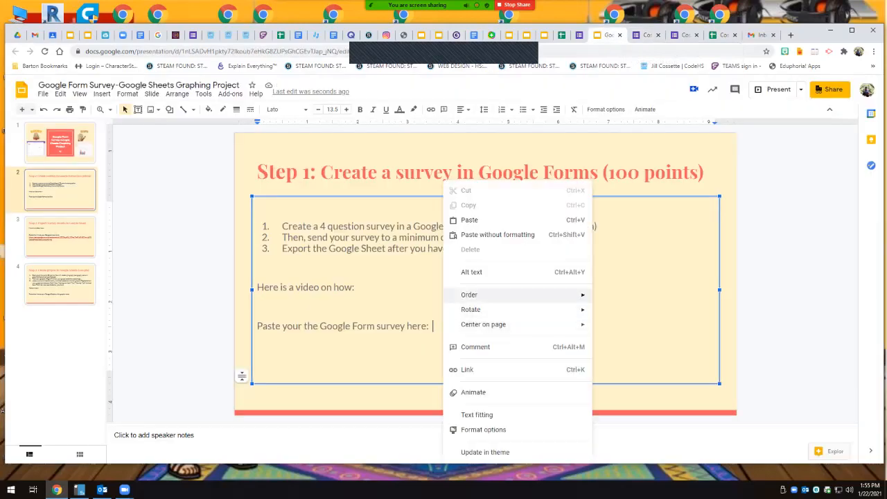
{"action": "left_click", "coordinate": [475, 218]}
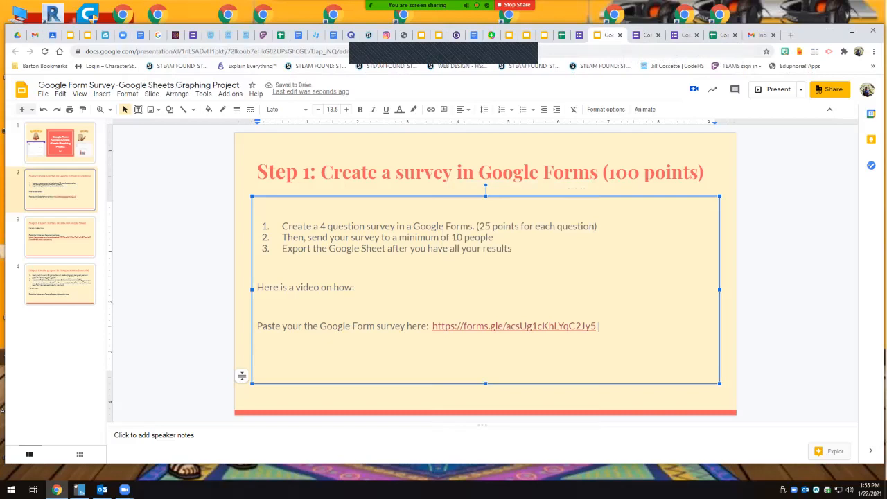
{"action": "left_click", "coordinate": [60, 237]}
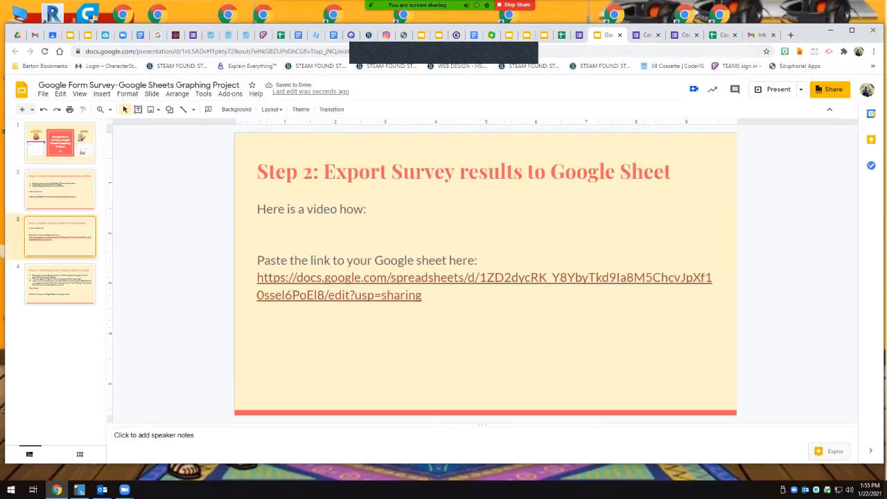